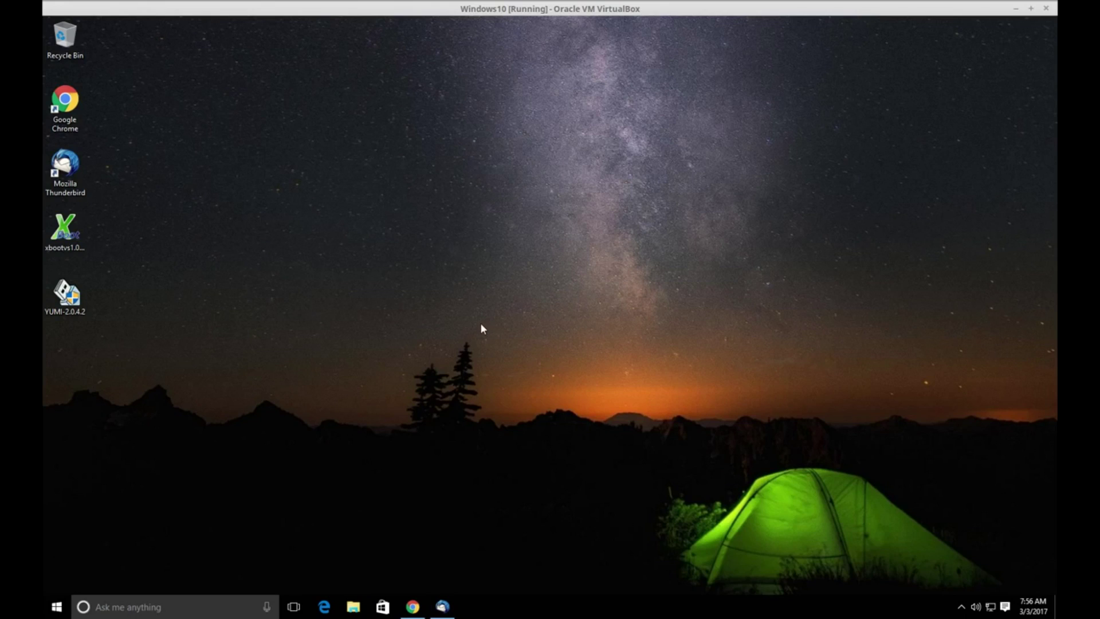
Restore the Chrome window showing the gpg4win.org home page from the taskbar.
left_click(413, 606)
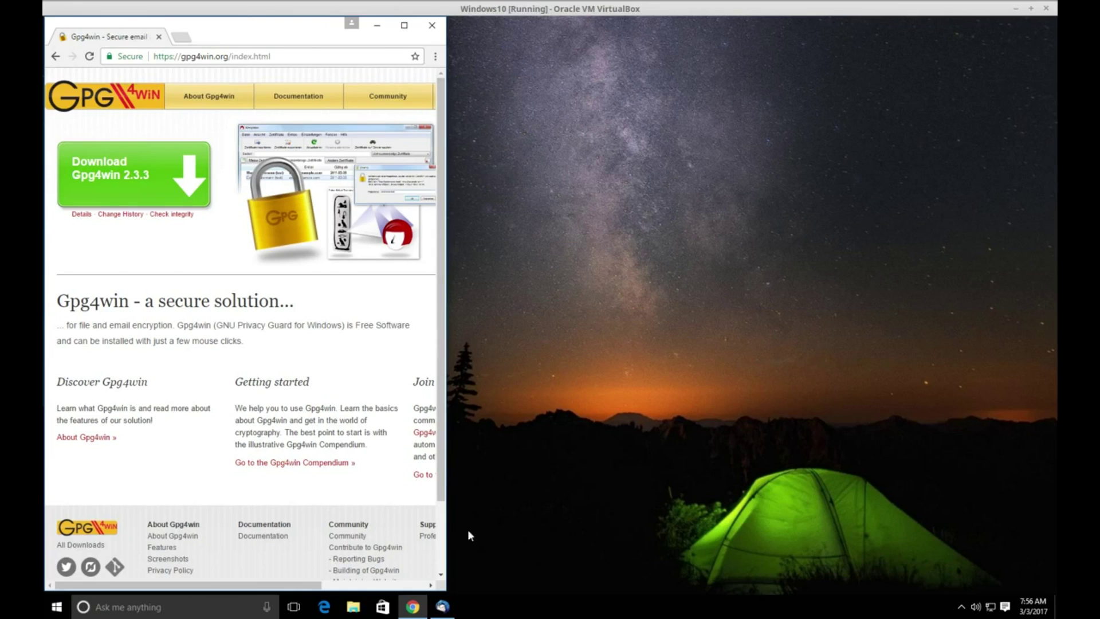
Bring up Thunderbird and show its Add-ons Manager results for 'enigmail'.
left_click(442, 606)
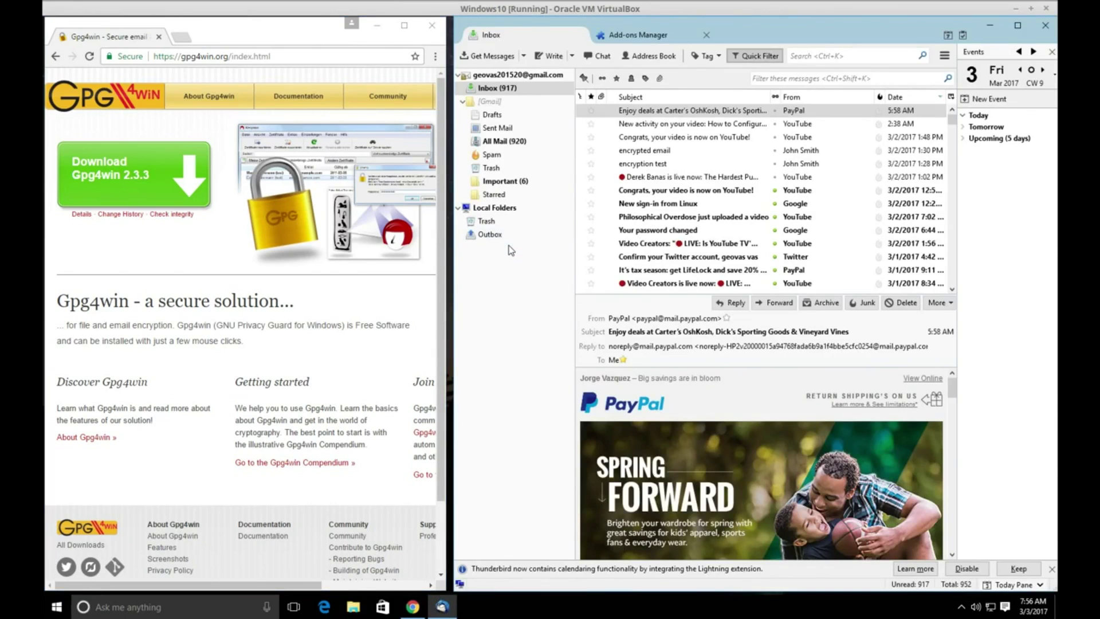
left_click(627, 36)
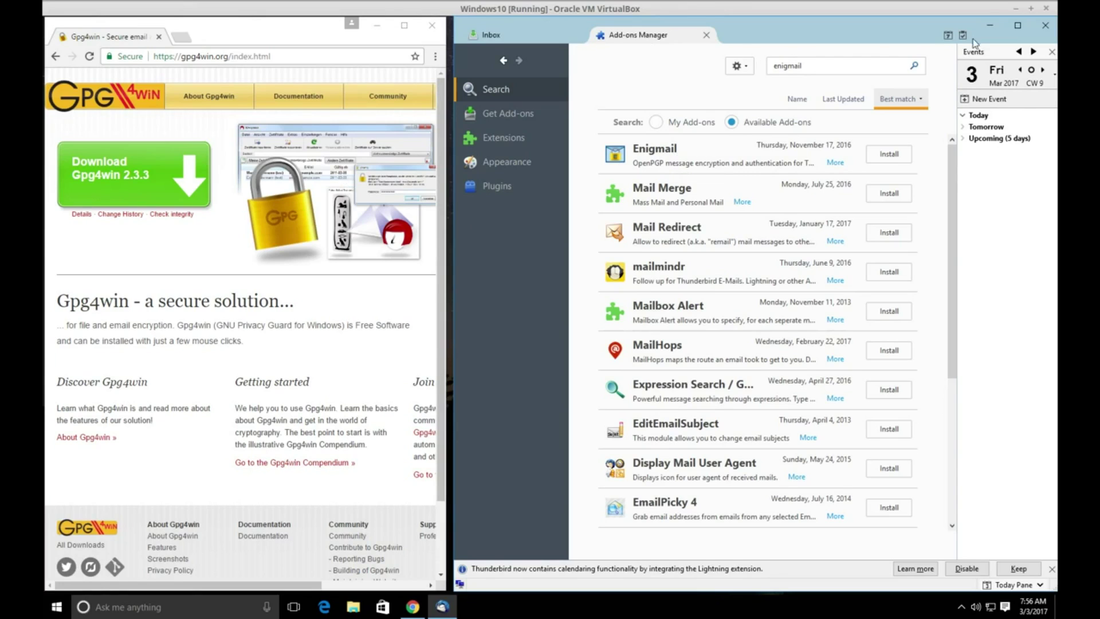
Download the Gpg4win 2.3.3 installer with a $0 donation, minimizing Thunderbird and Chrome.
left_click(991, 25)
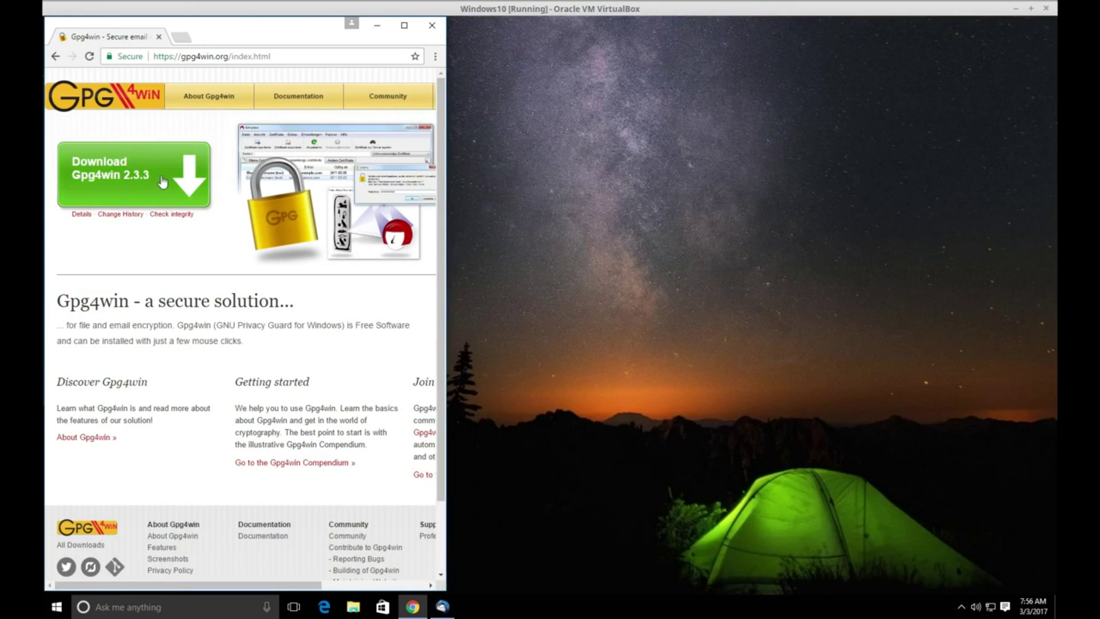
left_click(123, 177)
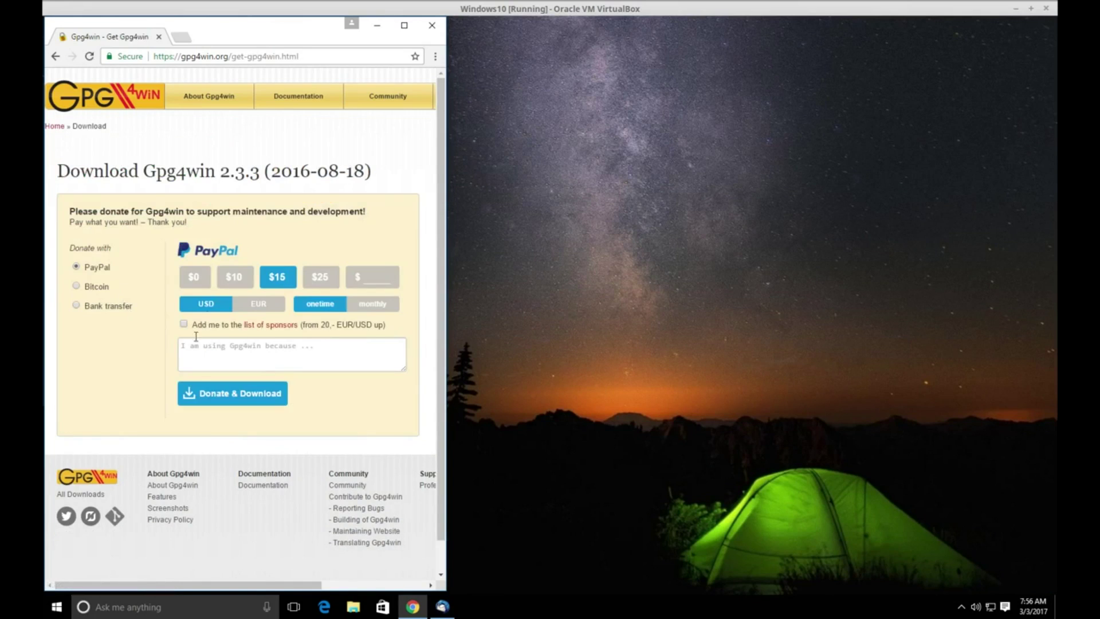
left_click(195, 277)
left_click(218, 358)
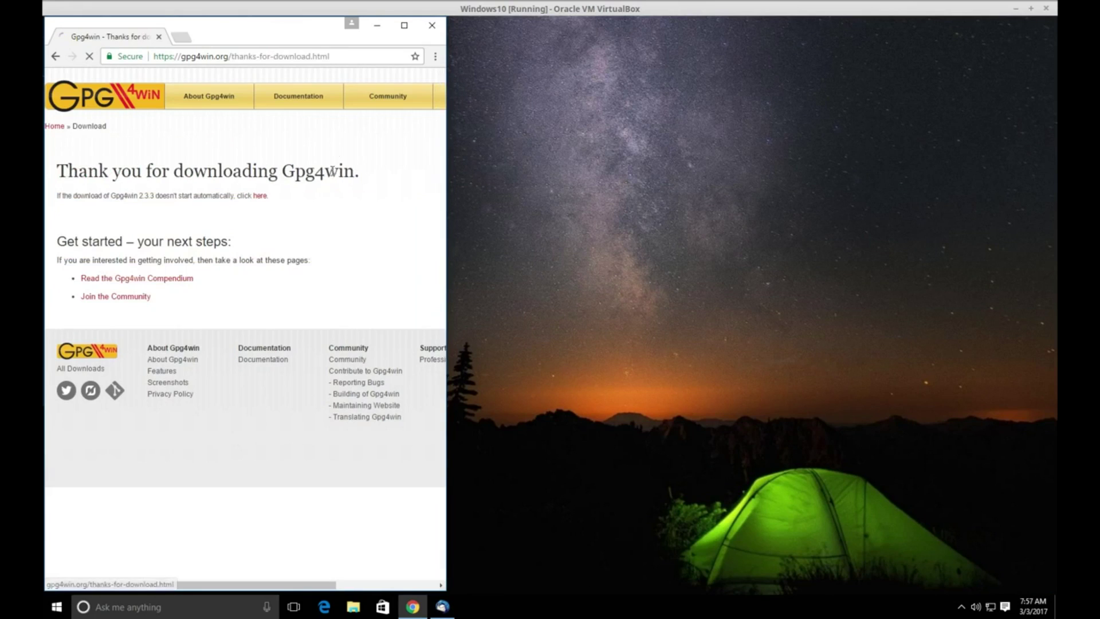
left_click(378, 27)
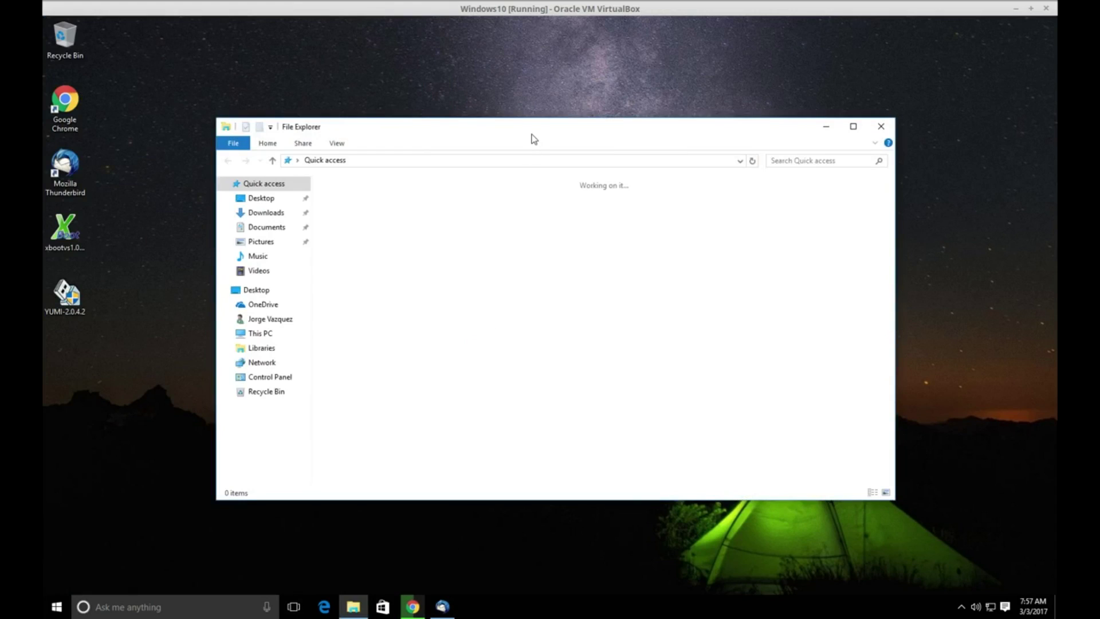
Run gpg4win-2.3.3 from the Downloads folder, approving UAC and choosing English.
left_click_drag(534, 138, 547, 113)
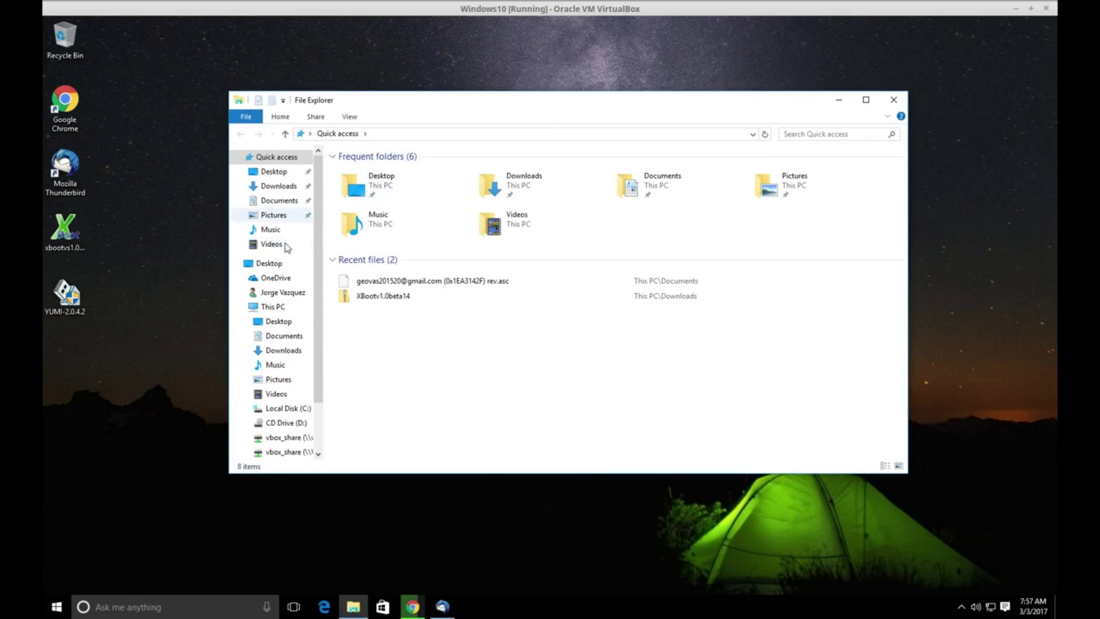
left_click(278, 186)
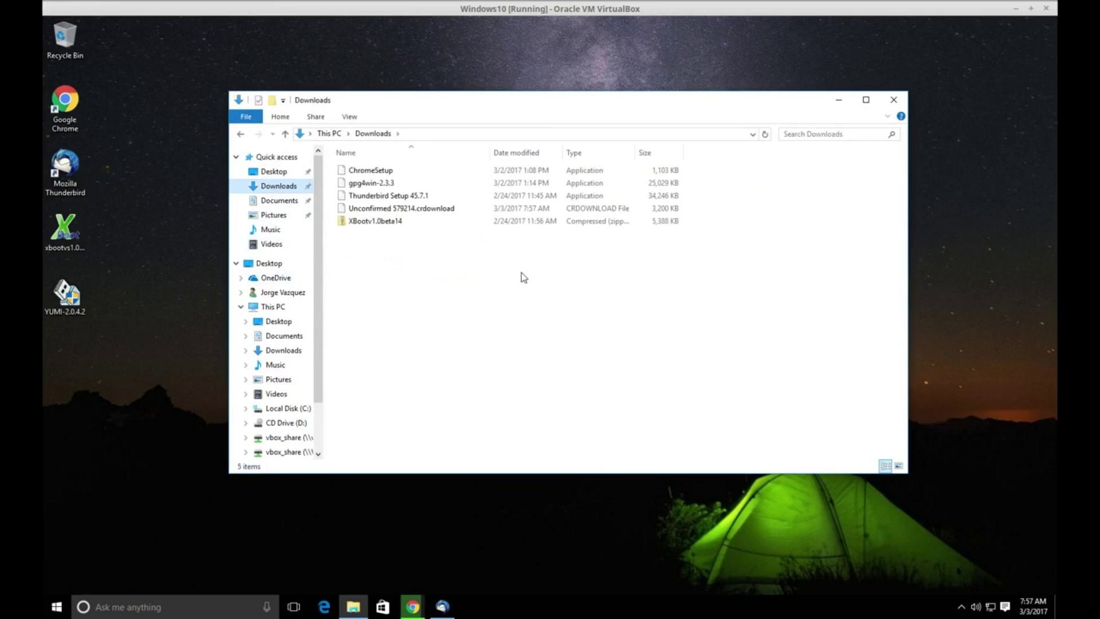
double_click(362, 183)
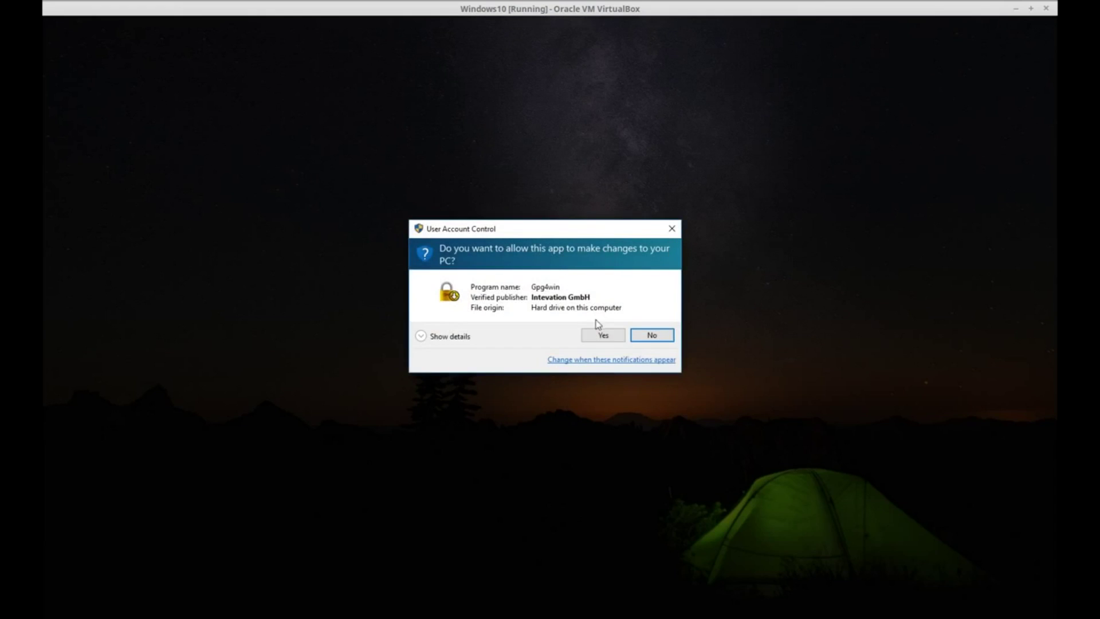
left_click(600, 336)
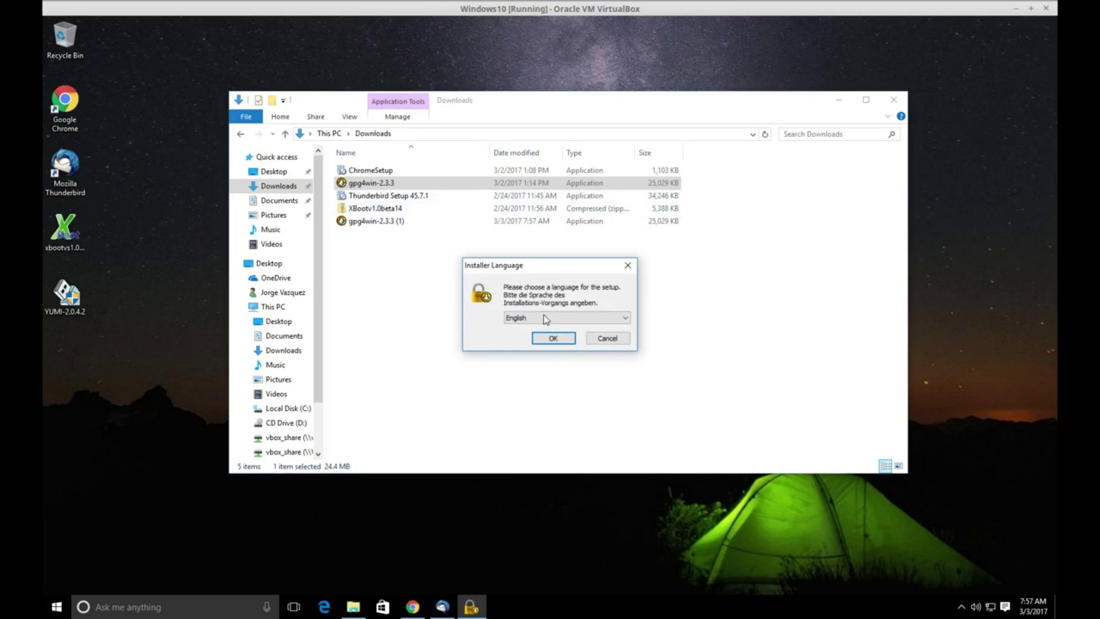
left_click(554, 338)
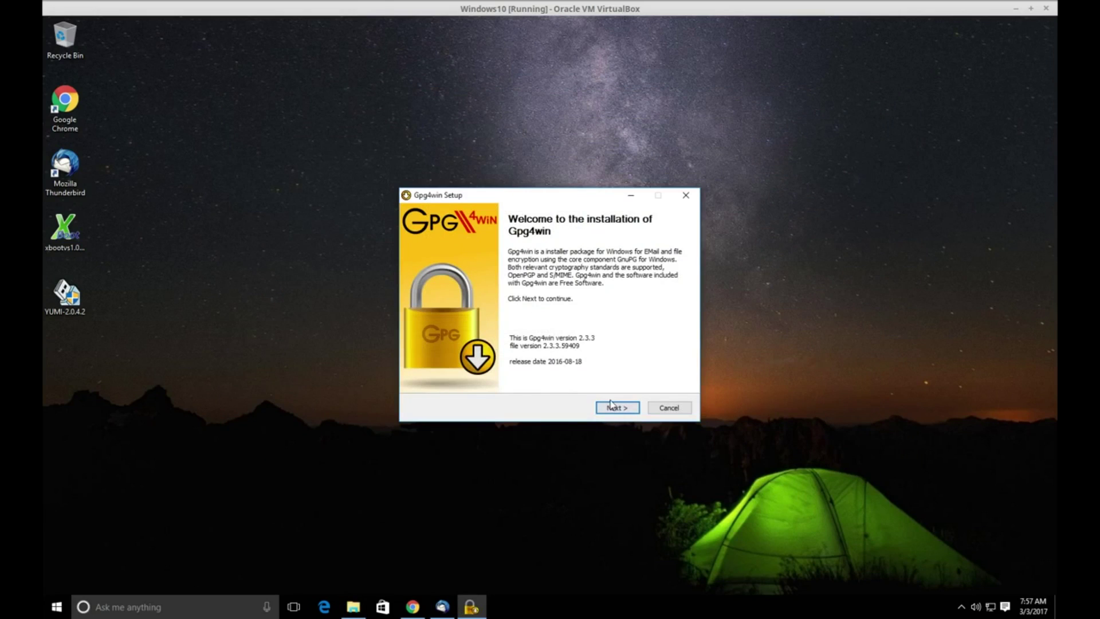
Install Gpg4win 2.3.3 with default components, folder and shortcuts, then finish the wizard.
left_click(618, 407)
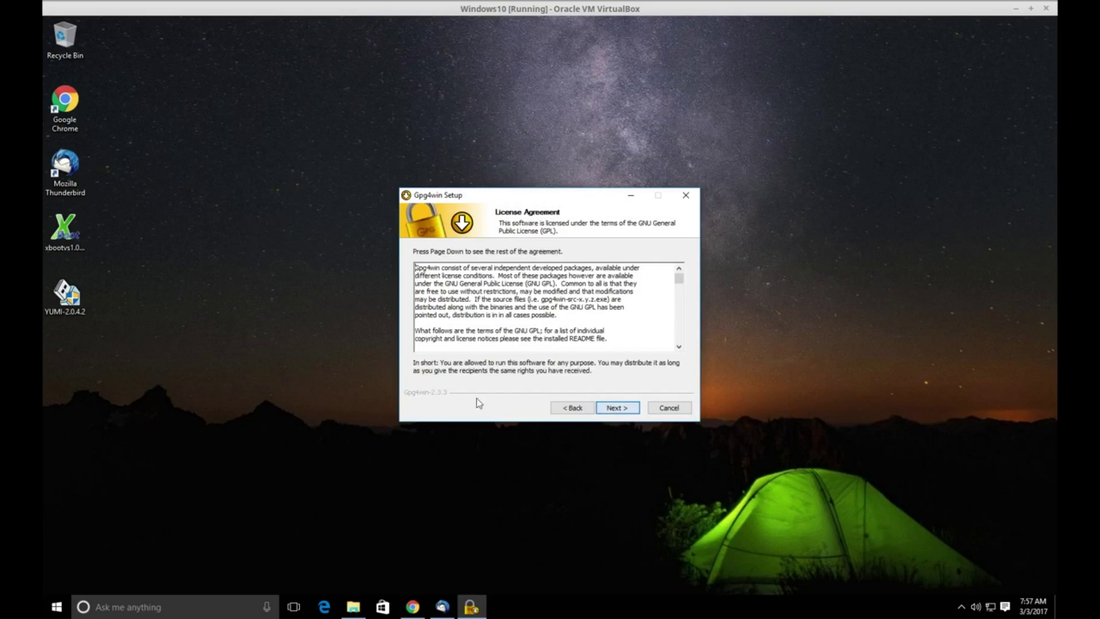
left_click(616, 409)
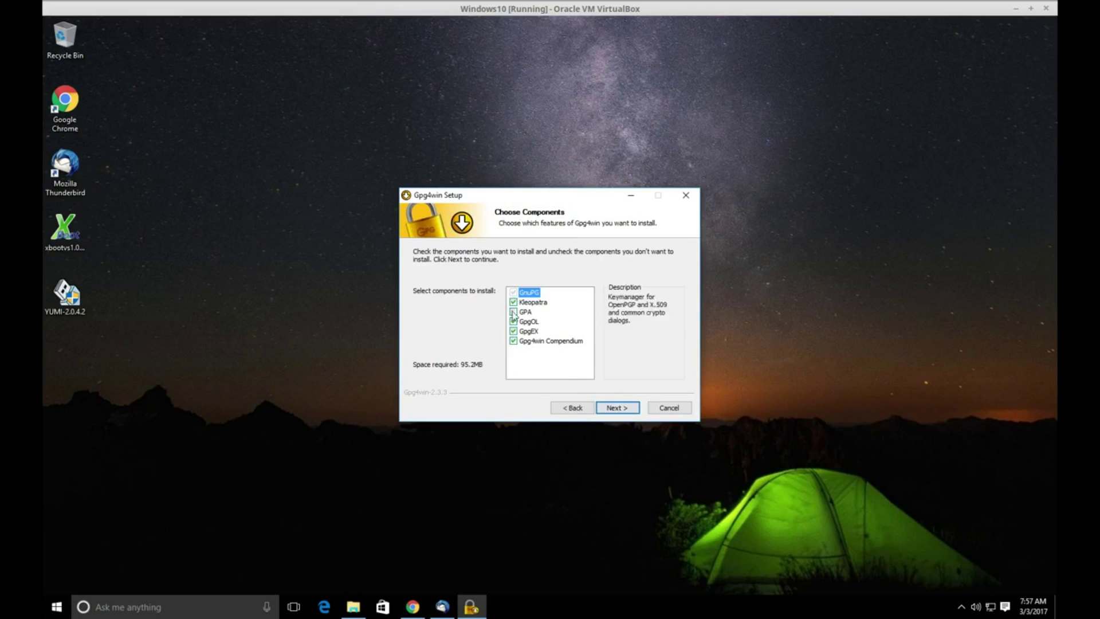
left_click(618, 408)
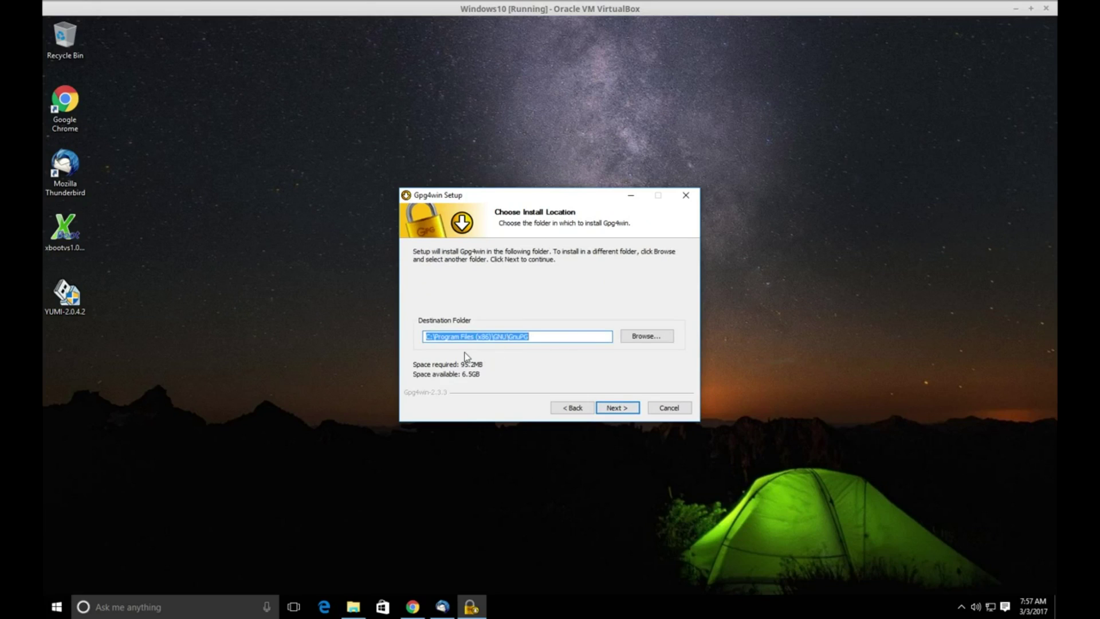
left_click(616, 407)
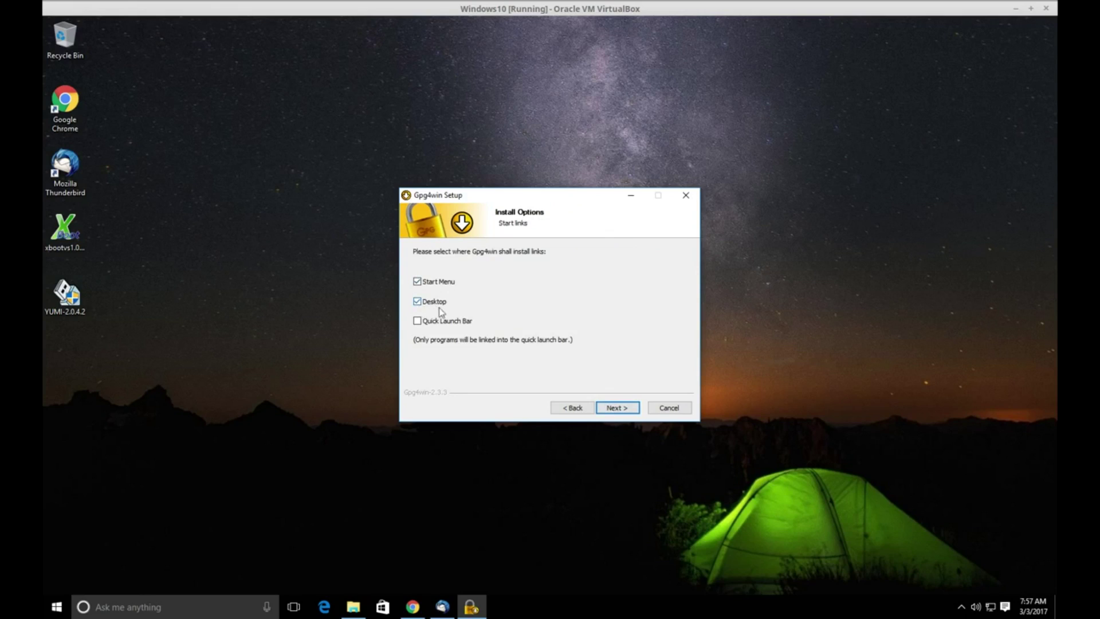
left_click(616, 408)
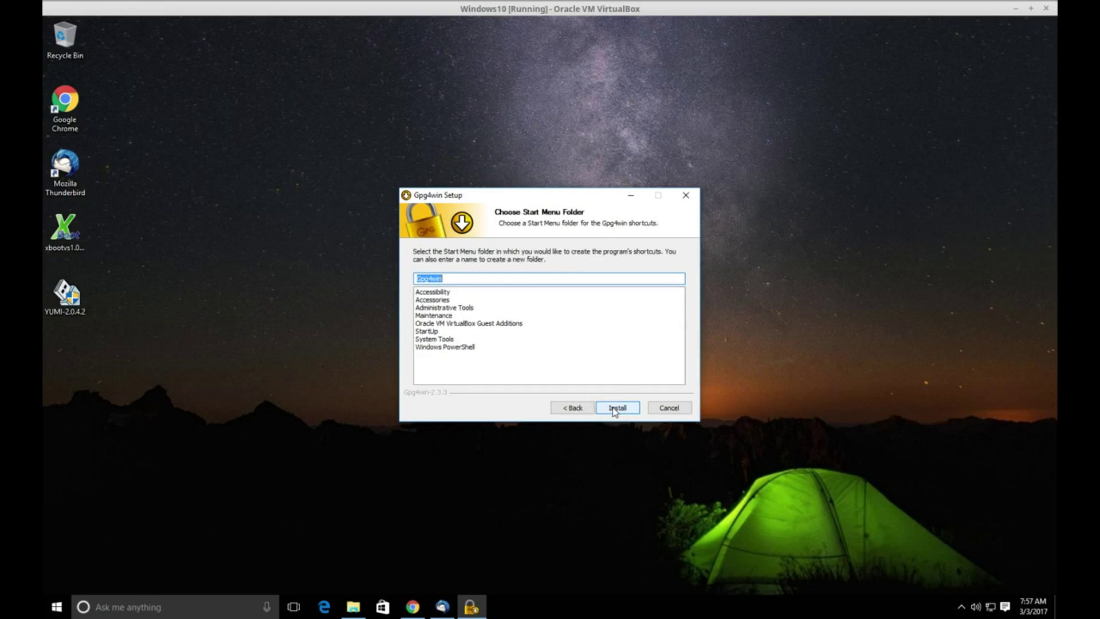
left_click(618, 406)
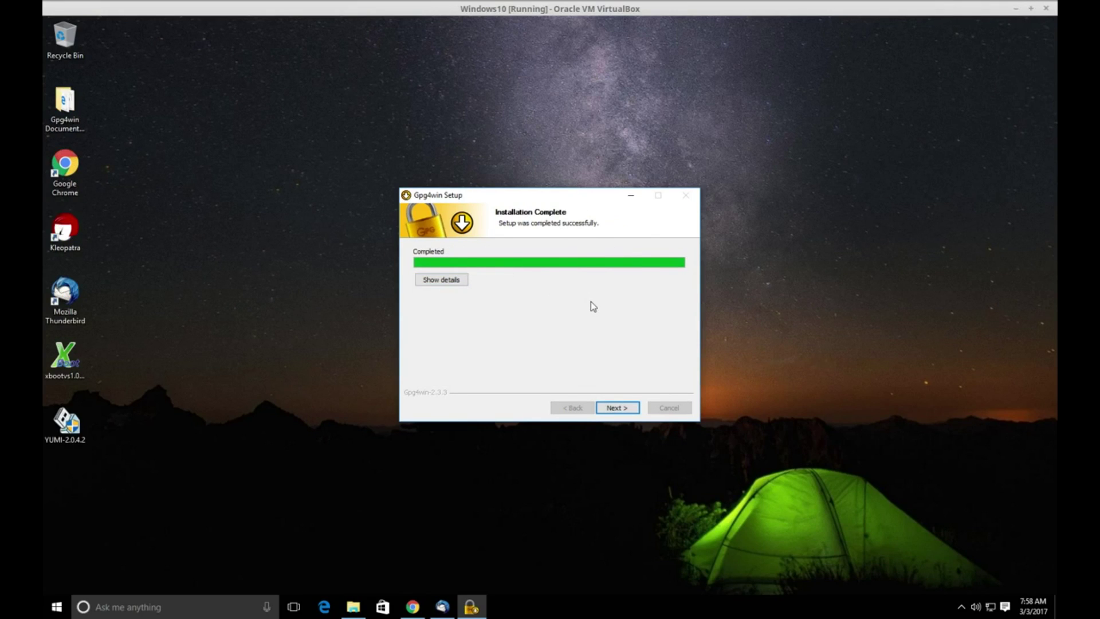
left_click(617, 410)
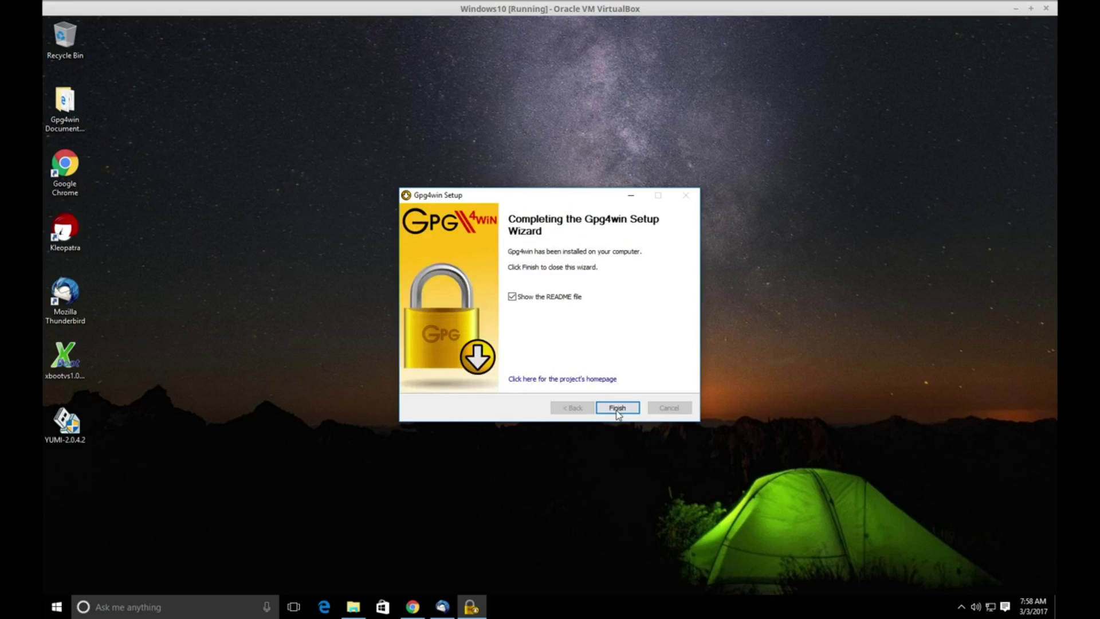
left_click(617, 408)
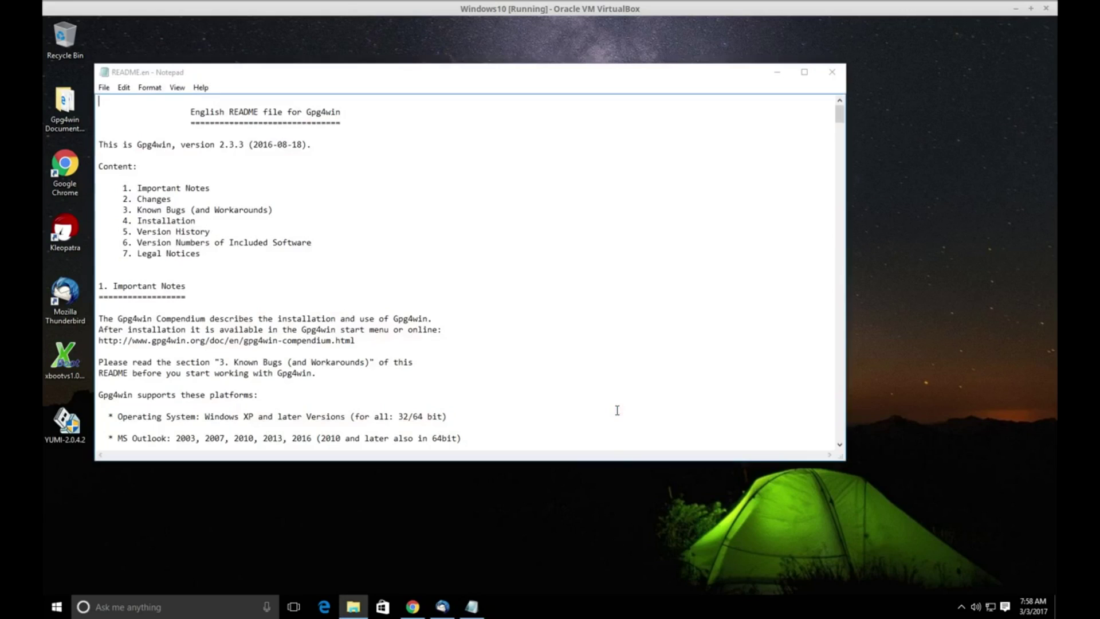
Scroll through the README.en file in Notepad and close it.
scroll(733, 196, "down", 20)
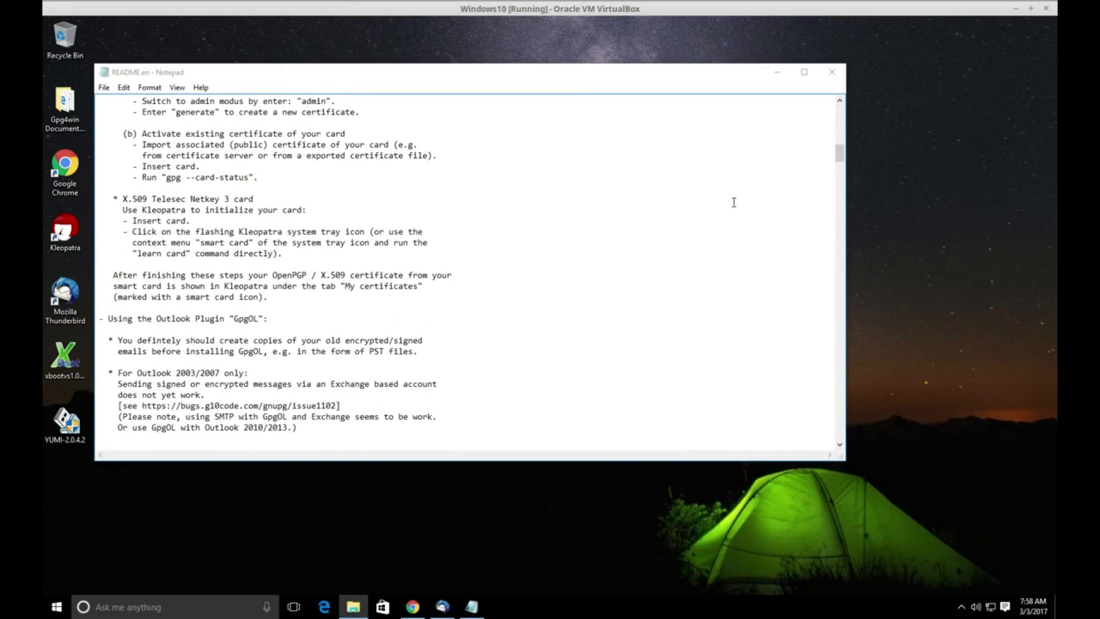
left_click(833, 73)
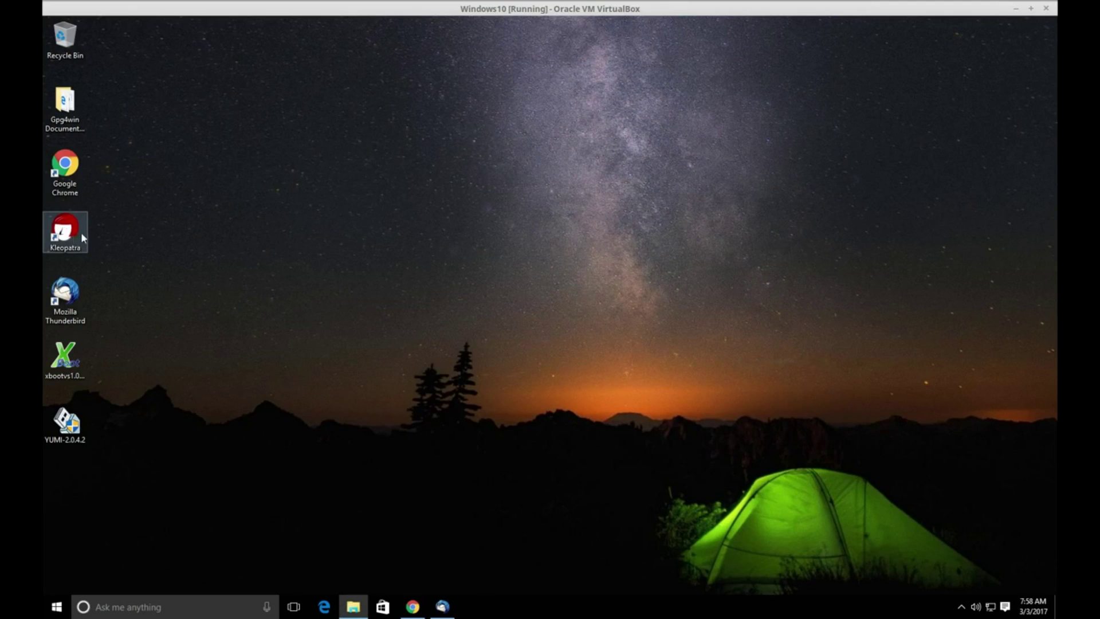
Launch Kleopatra, move its window up-left, and inspect the OpenPGP certificate valid to 2022-03-01.
double_click(66, 228)
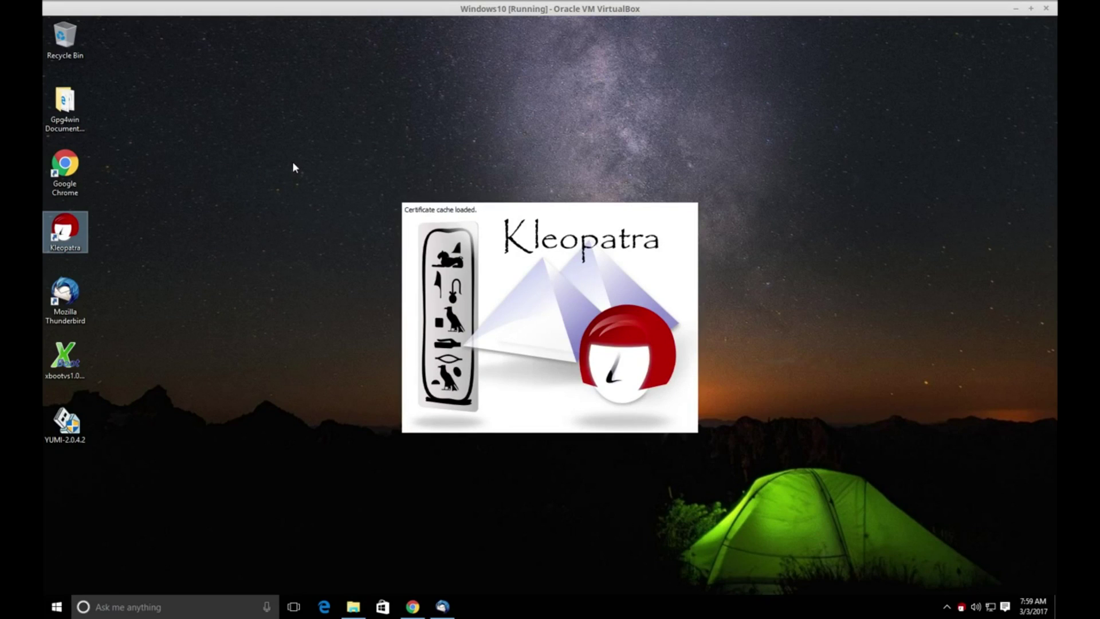
left_click_drag(594, 183, 411, 131)
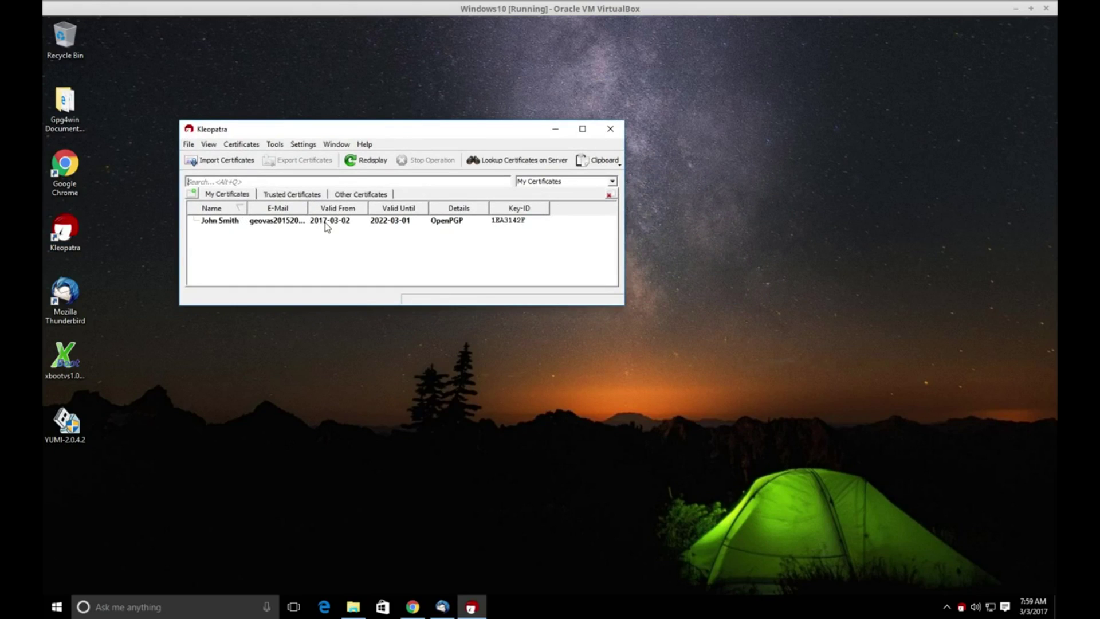
mouse_move(327, 227)
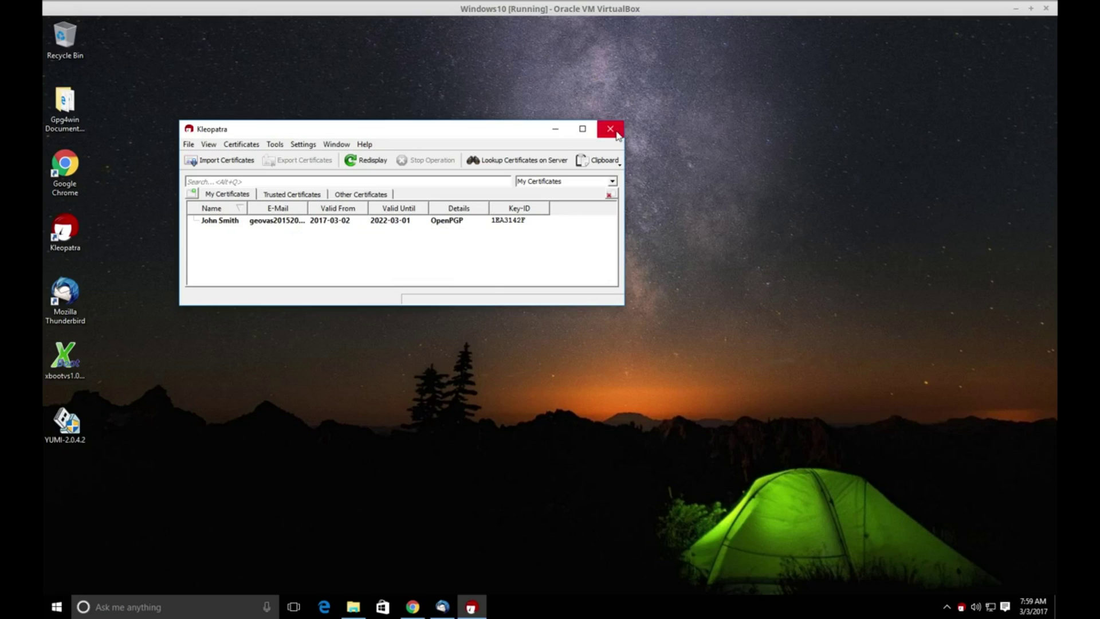
mouse_move(230, 224)
Close Kleopatra, maximize Thunderbird, and close its Add-ons tab to return to the inbox.
left_click(610, 129)
left_click(442, 606)
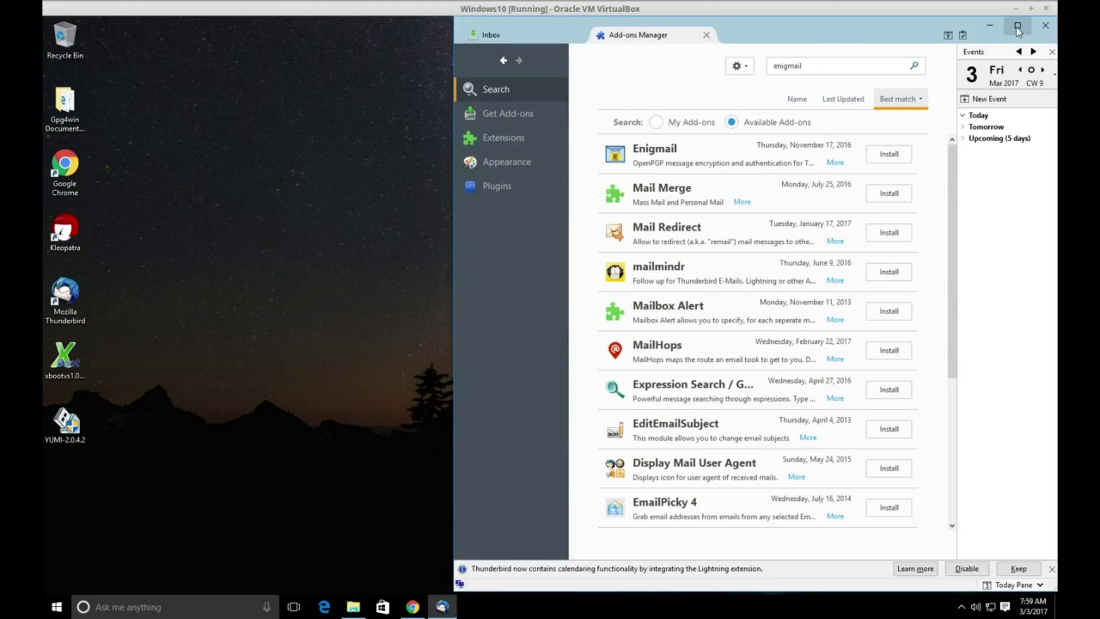
left_click(1018, 27)
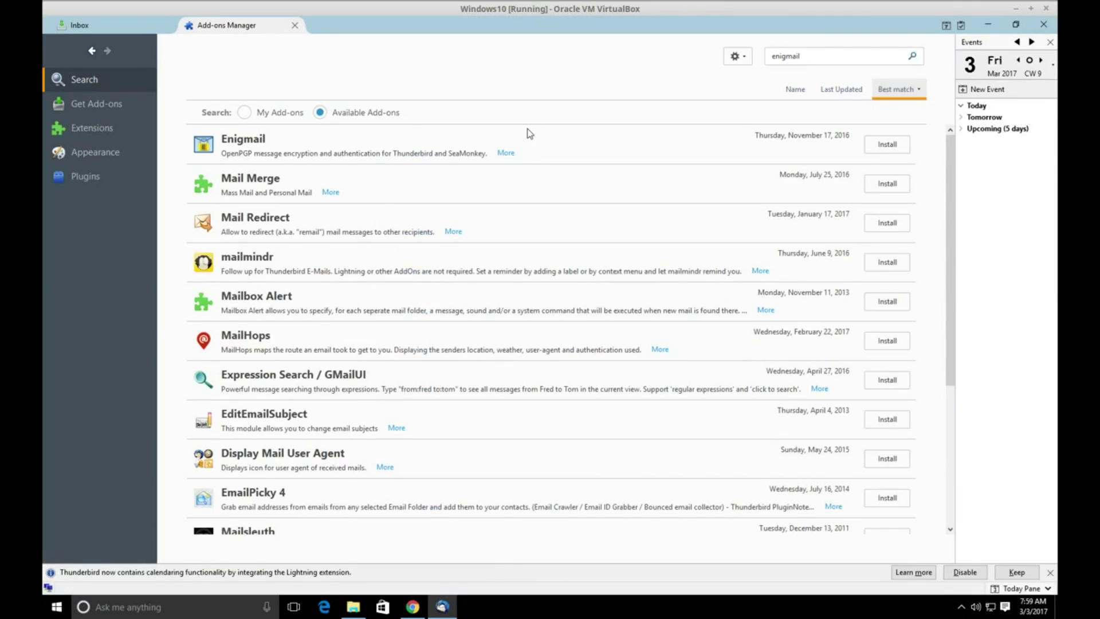
left_click(295, 25)
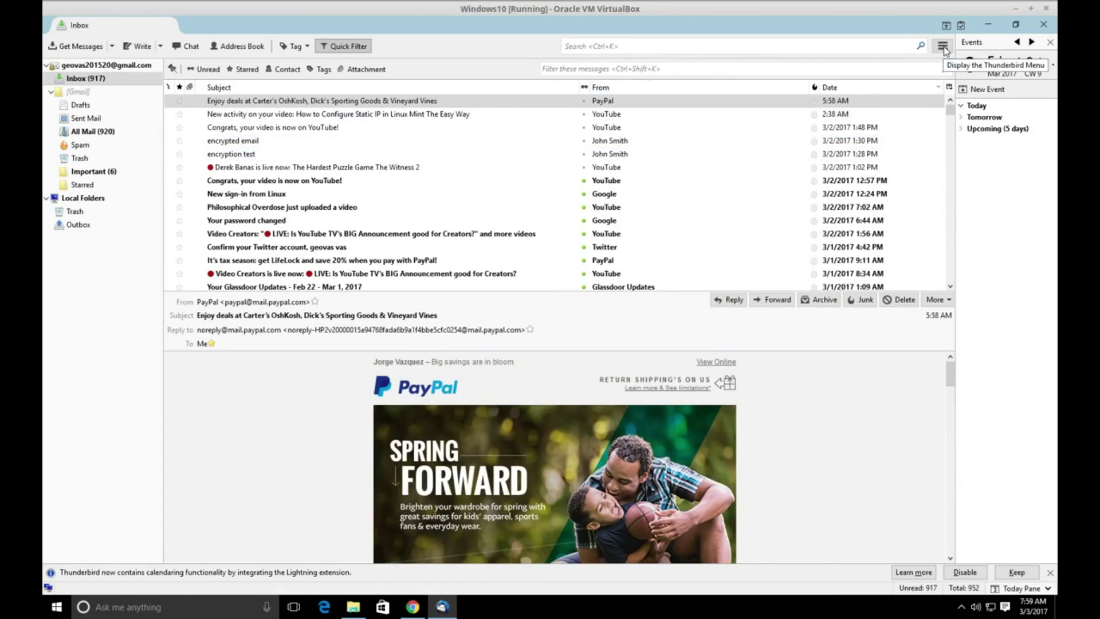
Search the Add-ons Manager for 'enigmail' and select the Enigmail result.
left_click(944, 47)
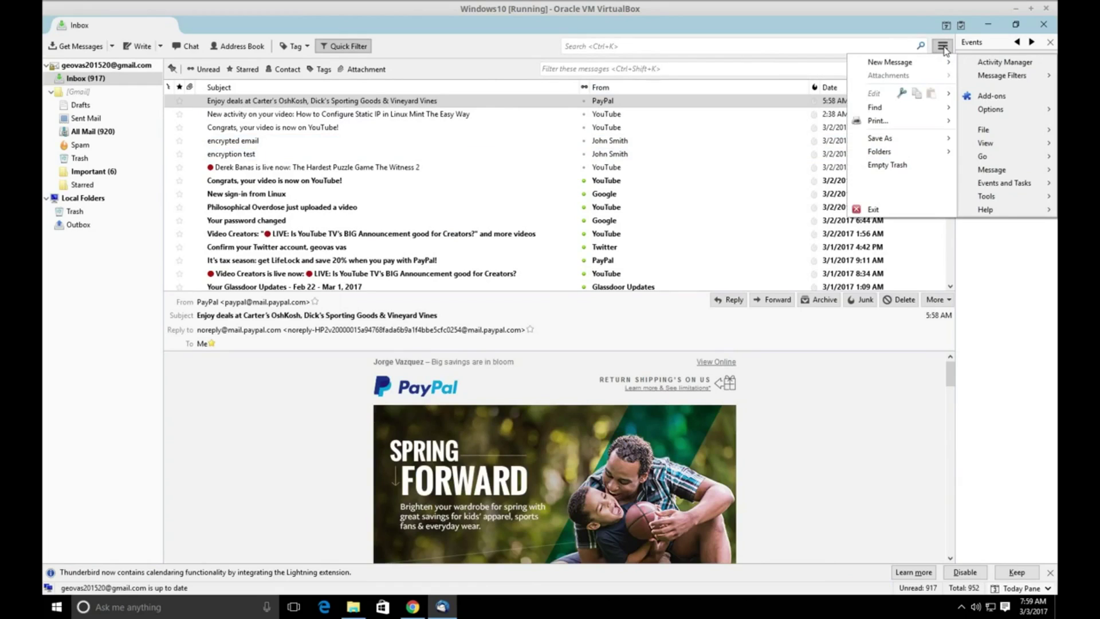
left_click(991, 96)
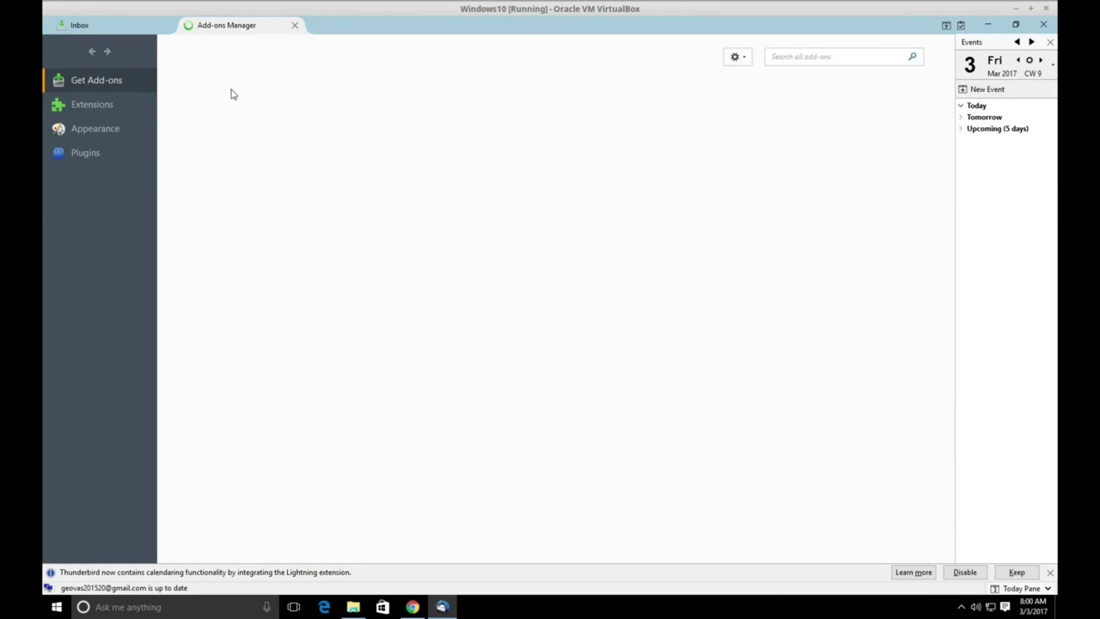
left_click(800, 57)
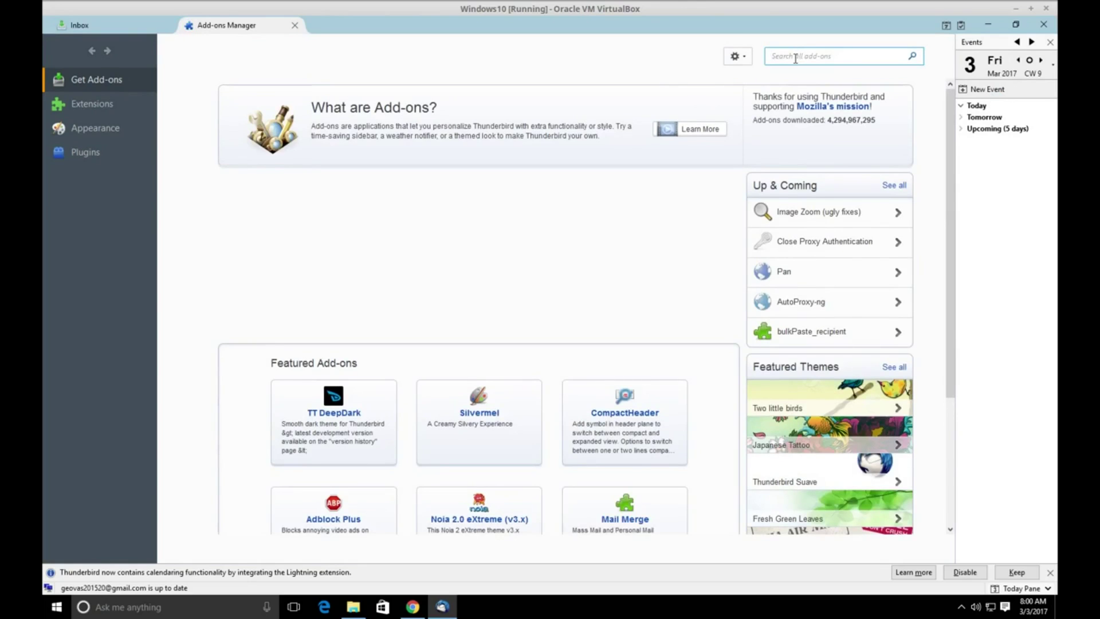
type("enigmai")
type("l")
key("Return")
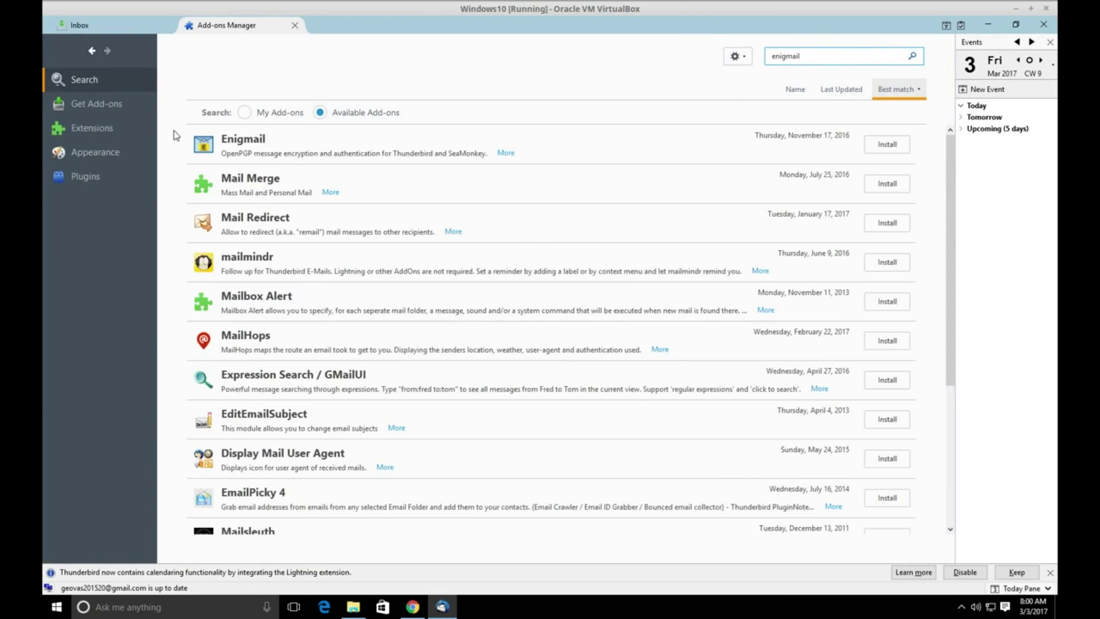
left_click(313, 151)
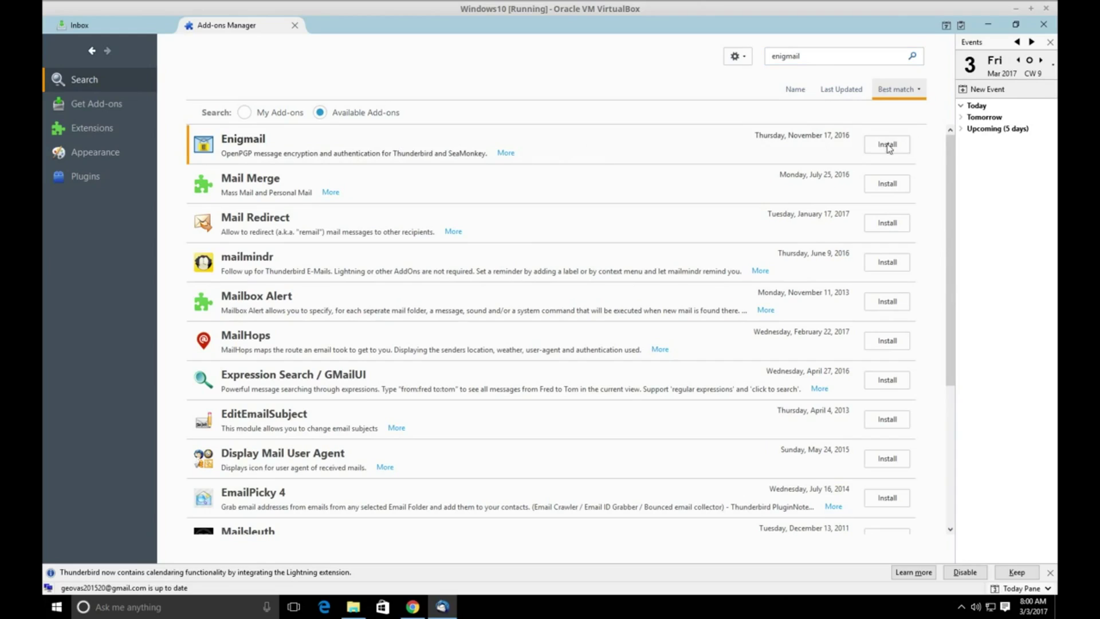
Install the Enigmail add-on and restart Thunderbird to complete it.
left_click(887, 144)
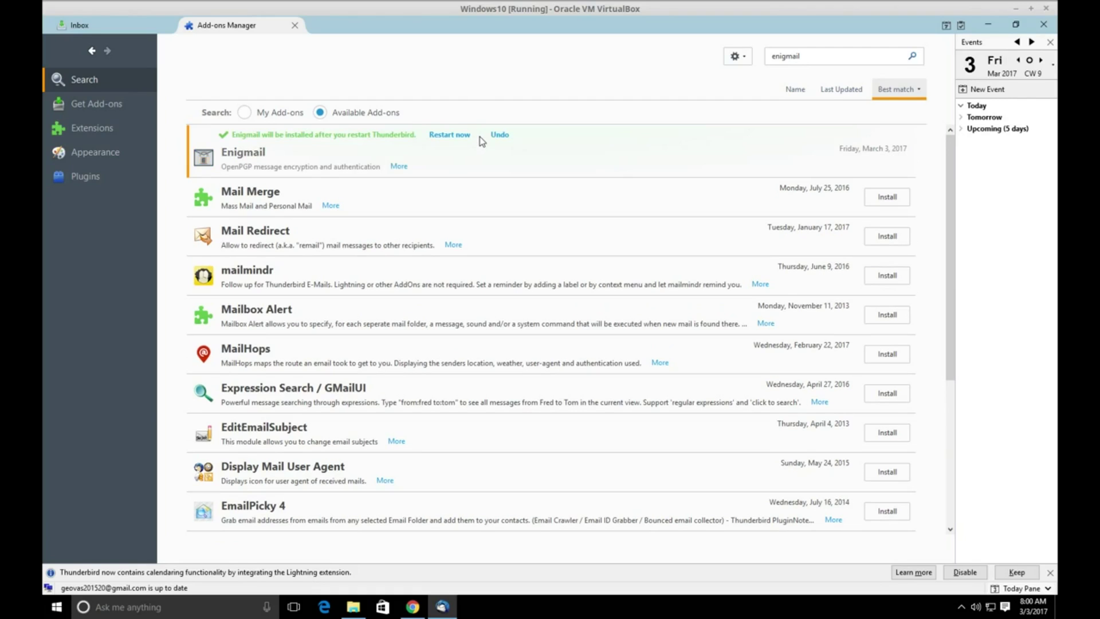
left_click(450, 137)
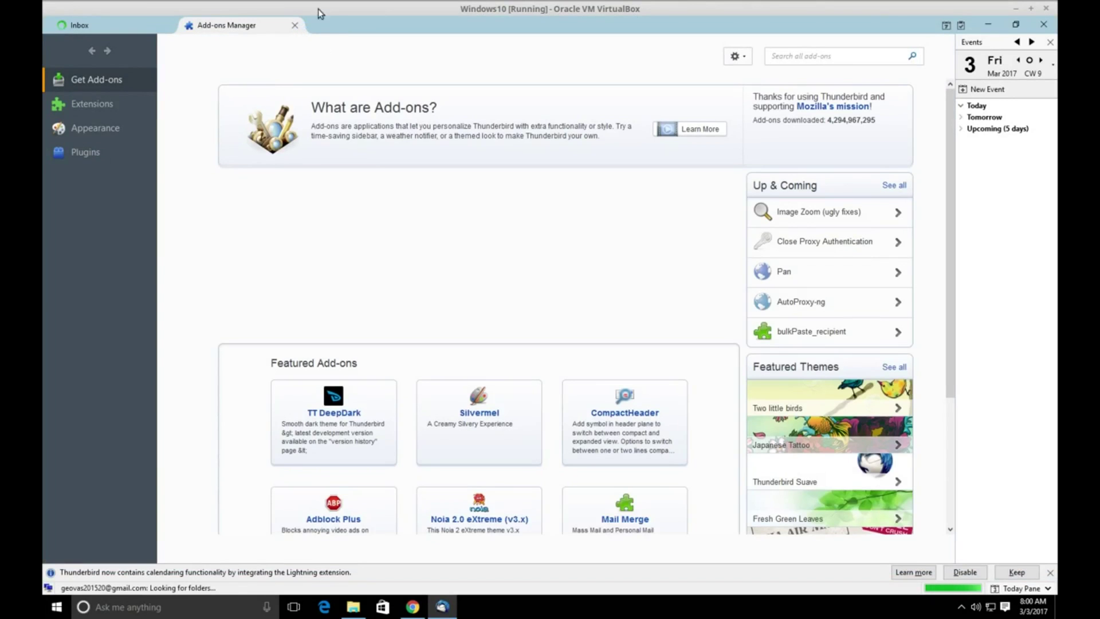
Close the Add-ons tab and launch Enigmail's Setup Wizard from the Thunderbird menu.
left_click(295, 25)
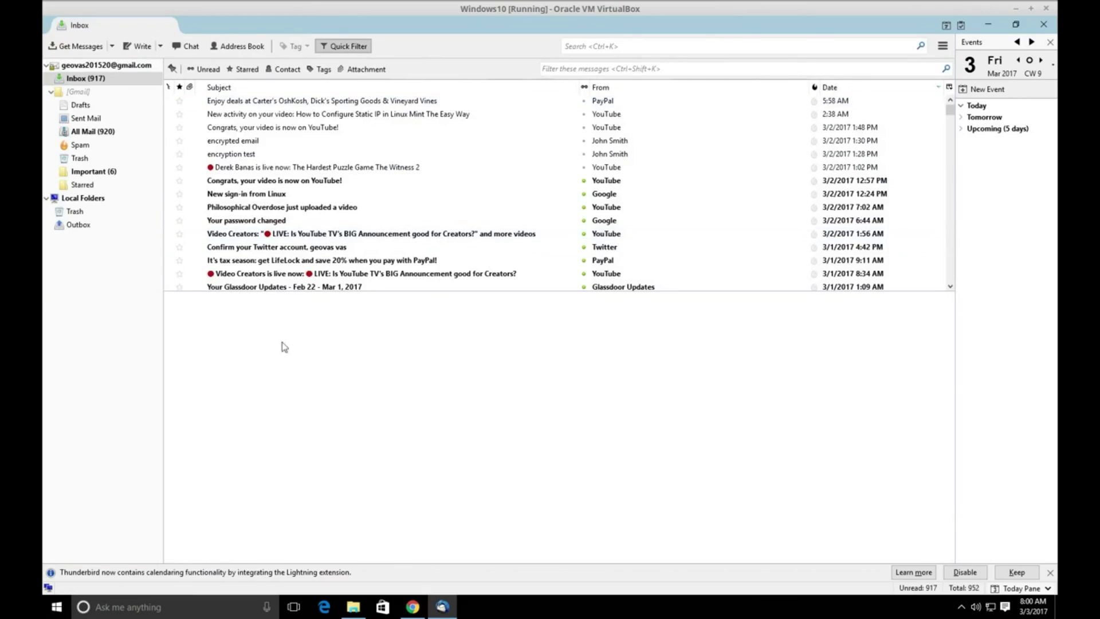
left_click(1004, 1)
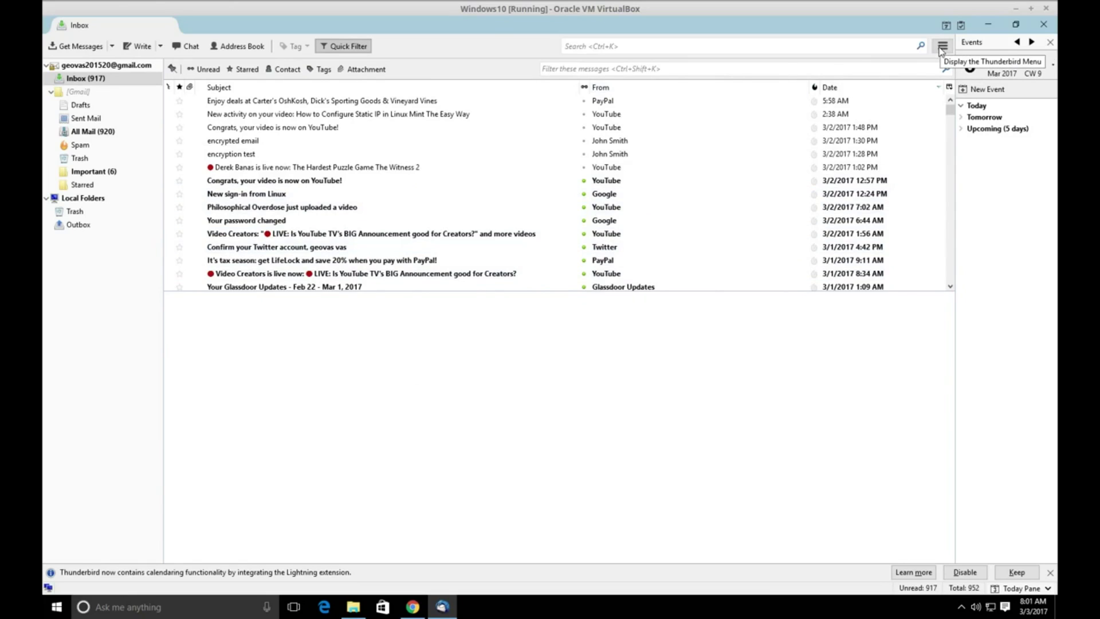
left_click(942, 47)
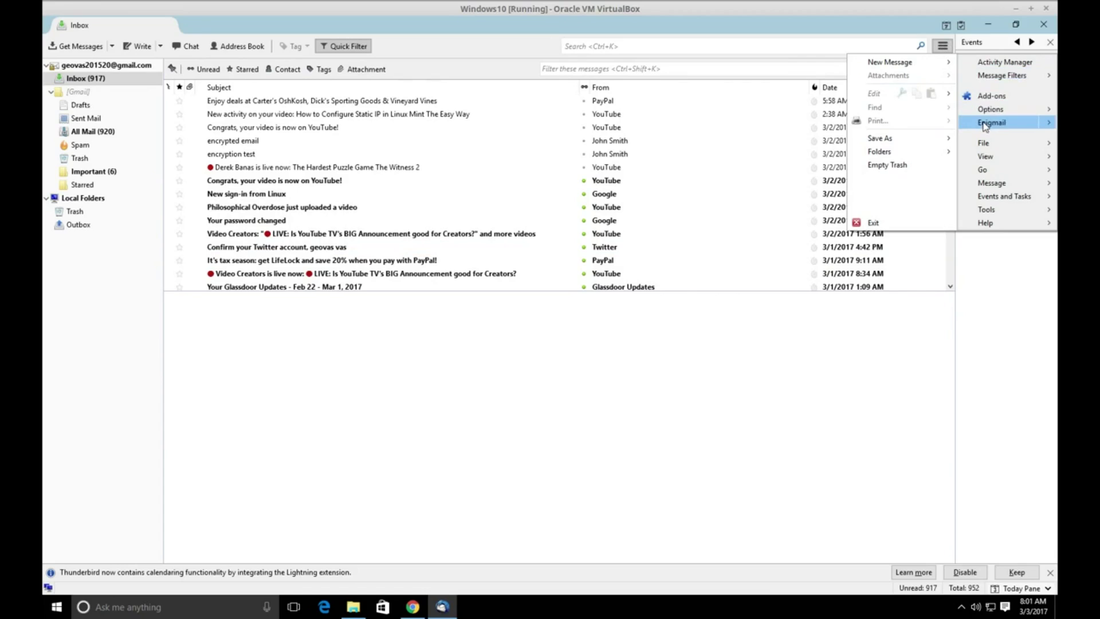
mouse_move(987, 123)
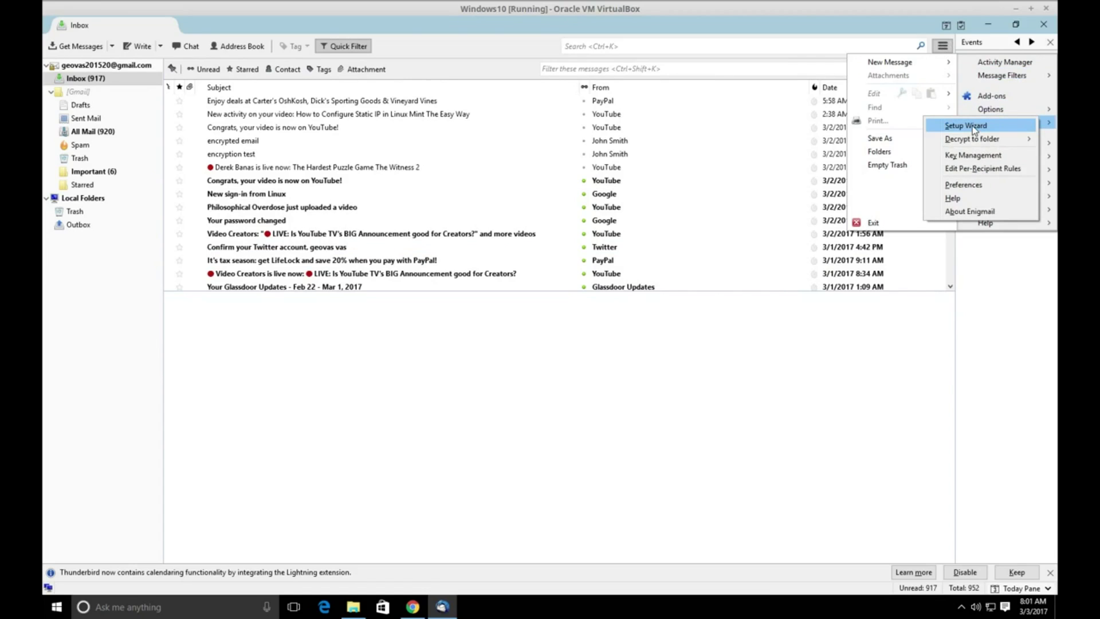
left_click(973, 127)
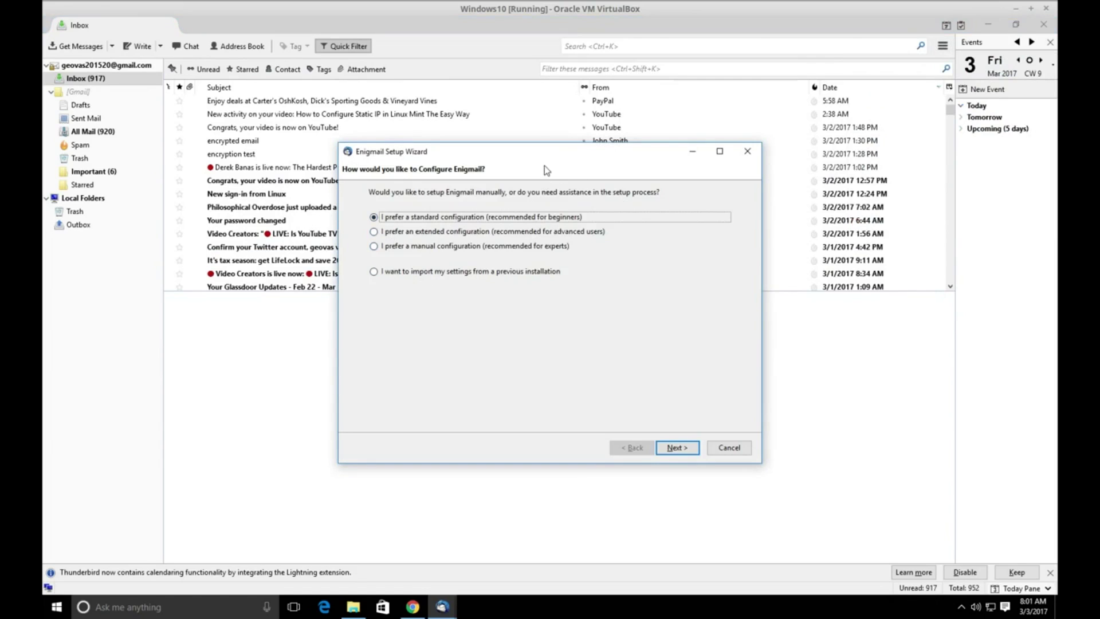
Keep the standard Enigmail configuration and choose to create a new key pair instead of the existing key.
left_click_drag(544, 152, 502, 125)
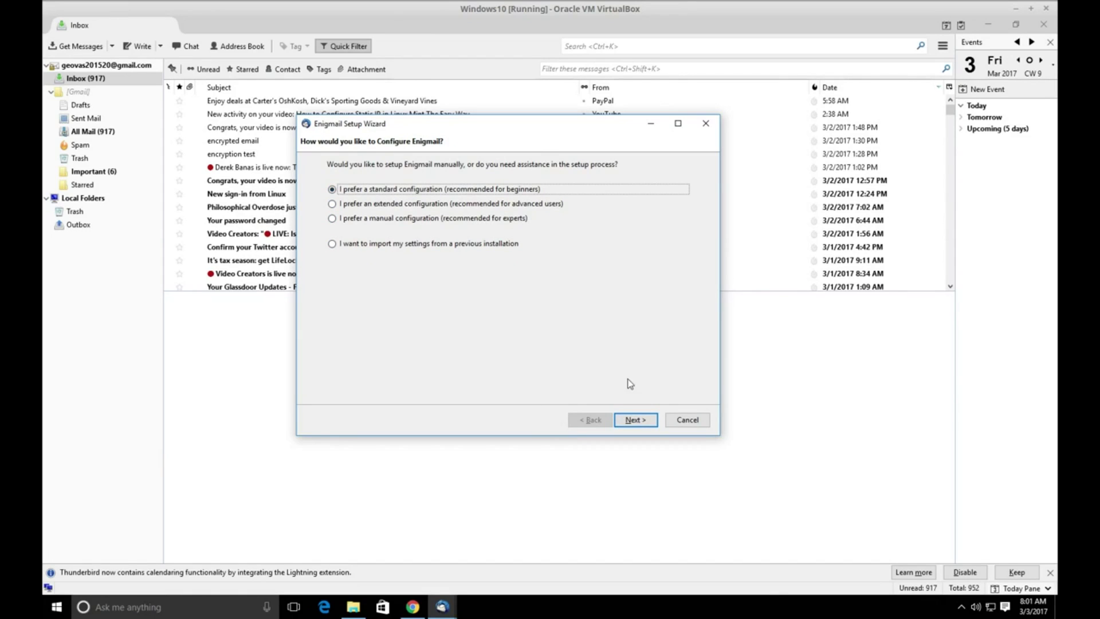
left_click(635, 420)
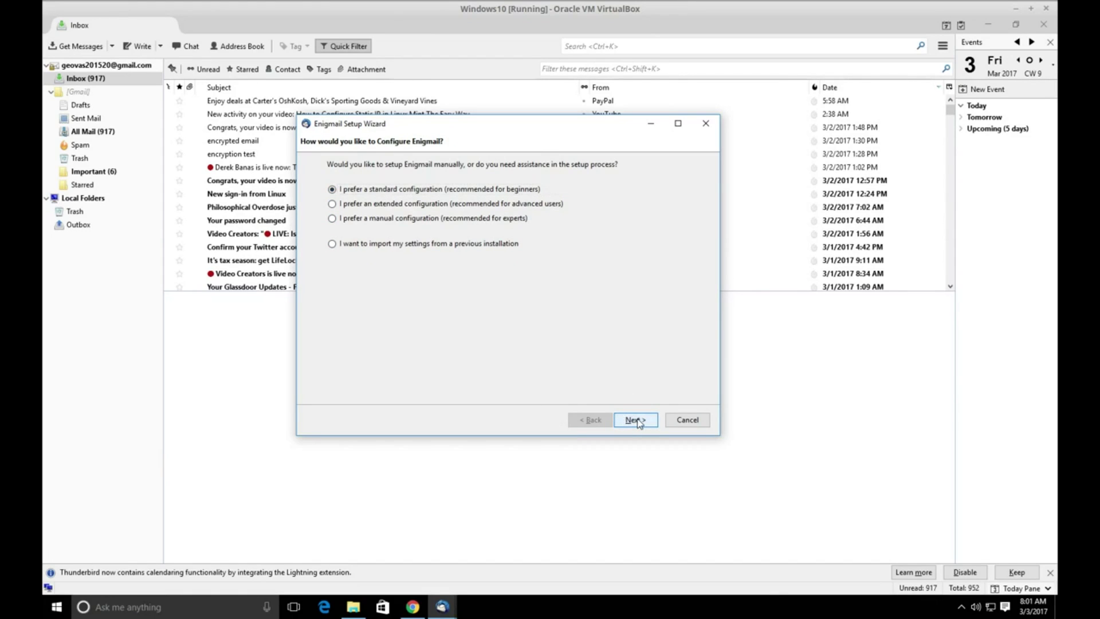
left_click(383, 229)
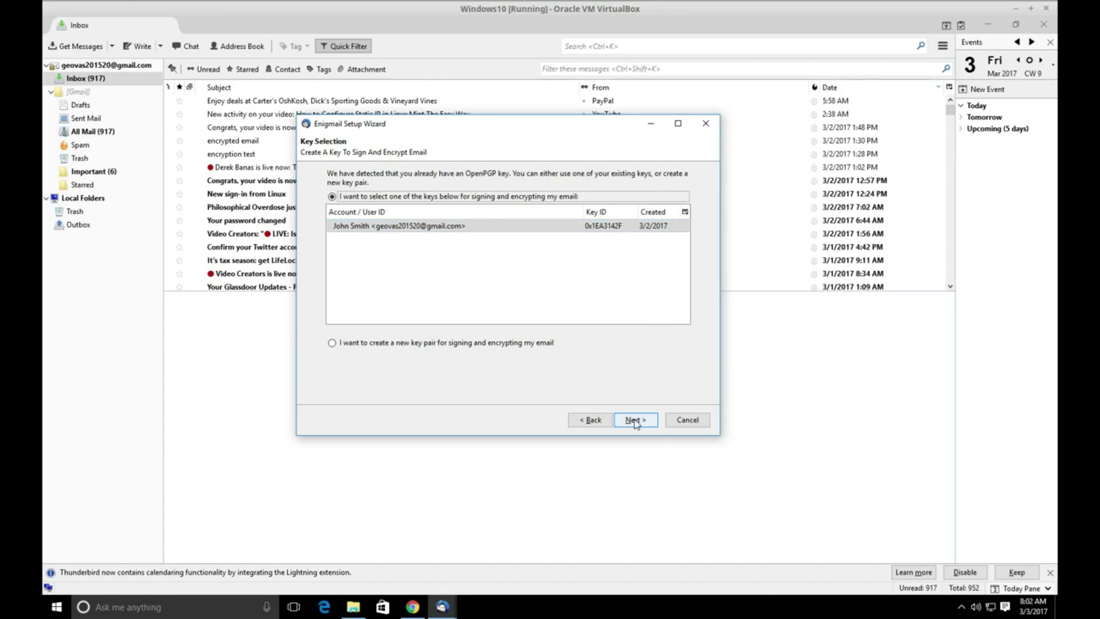
left_click_drag(501, 122, 523, 100)
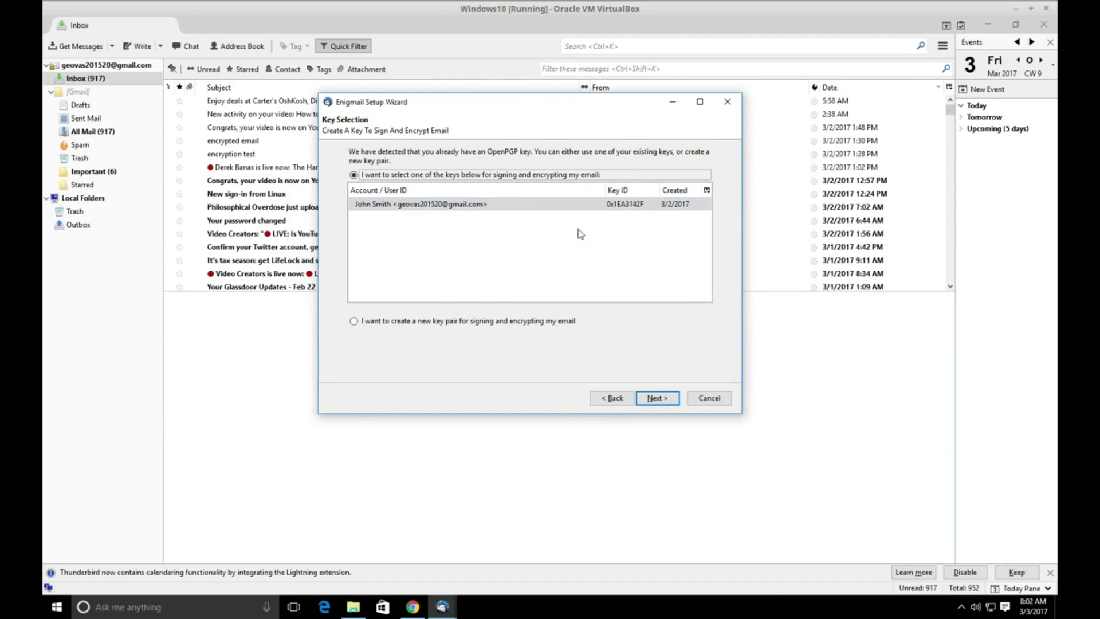
left_click(353, 322)
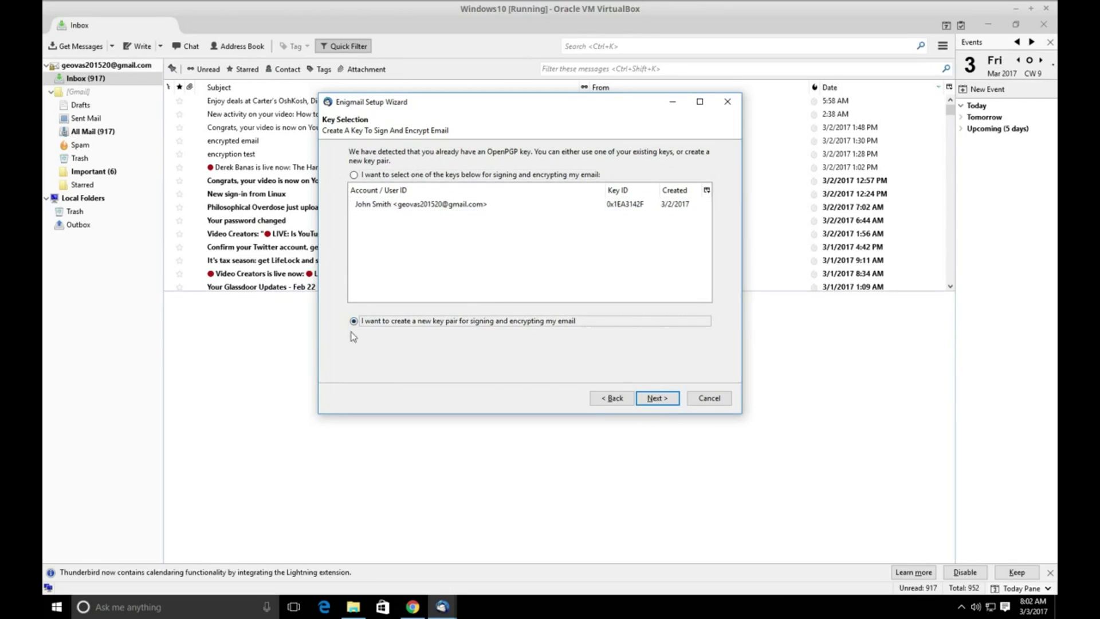
Enter and confirm a strong passphrase for the new key pair, then start generating it.
left_click(659, 399)
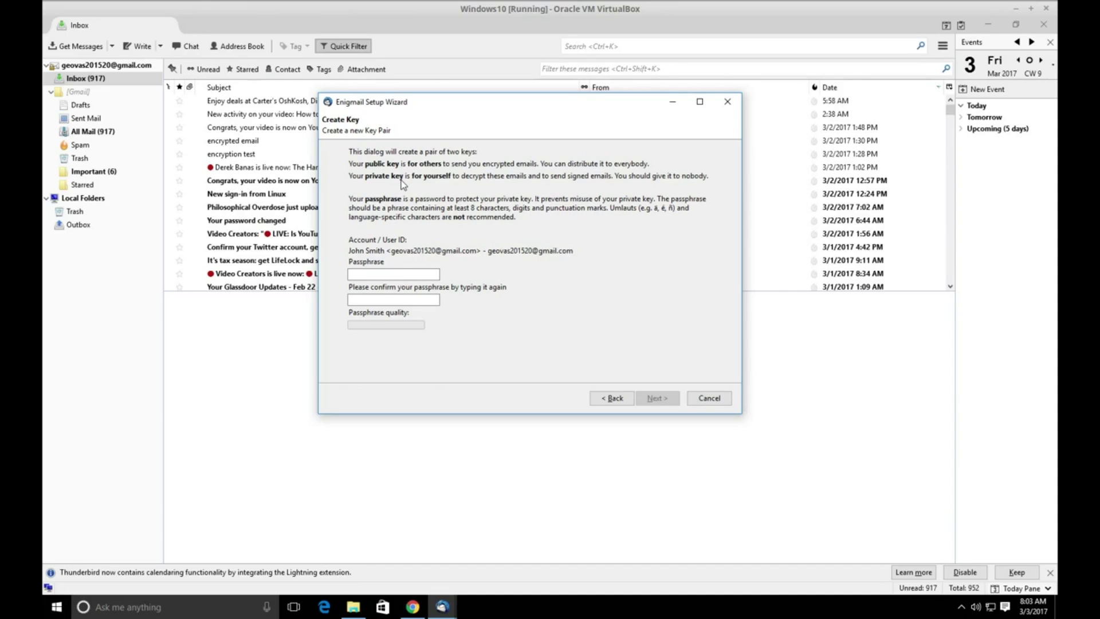
left_click(405, 273)
type("•••••••")
key("BackSpace")
key("BackSpace")
key("BackSpace")
key("BackSpace")
key("BackSpace")
key("BackSpace")
key("BackSpace")
type("••••••")
key("BackSpace")
key("BackSpace")
key("BackSpace")
key("BackSpace")
key("BackSpace")
key("BackSpace")
type("••••••••••••")
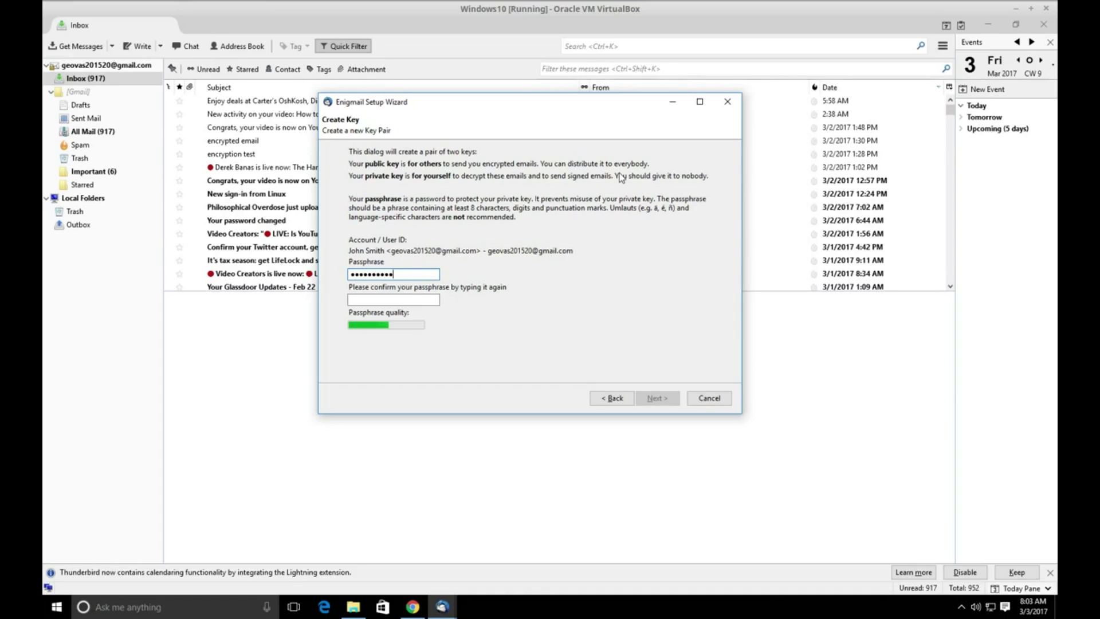
type("•••••")
key("Tab")
type("•••••••••••••••")
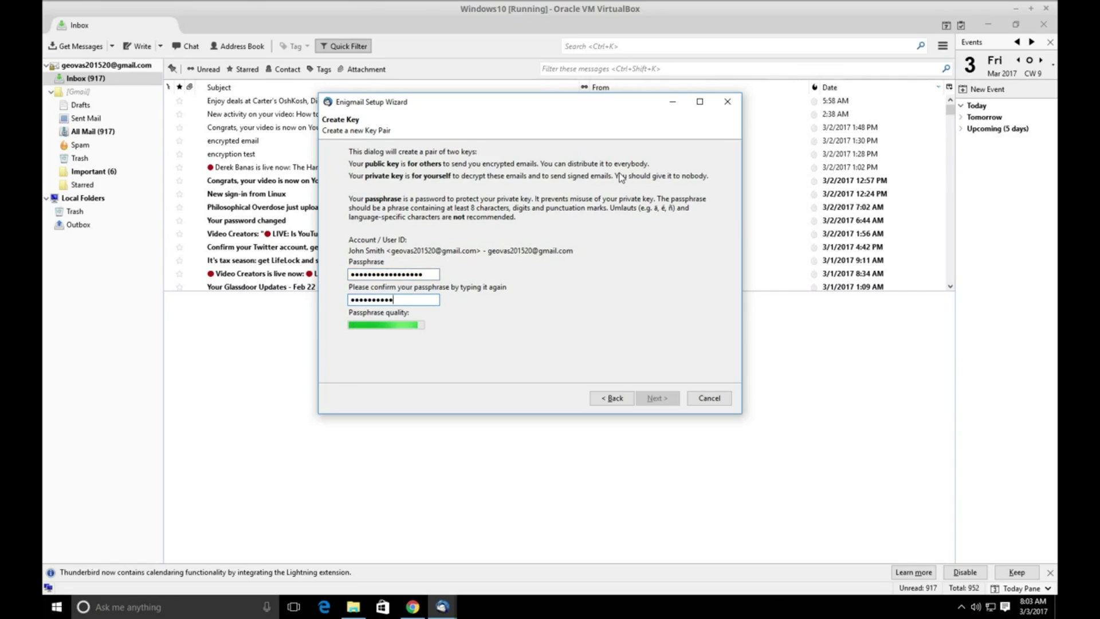
type("••")
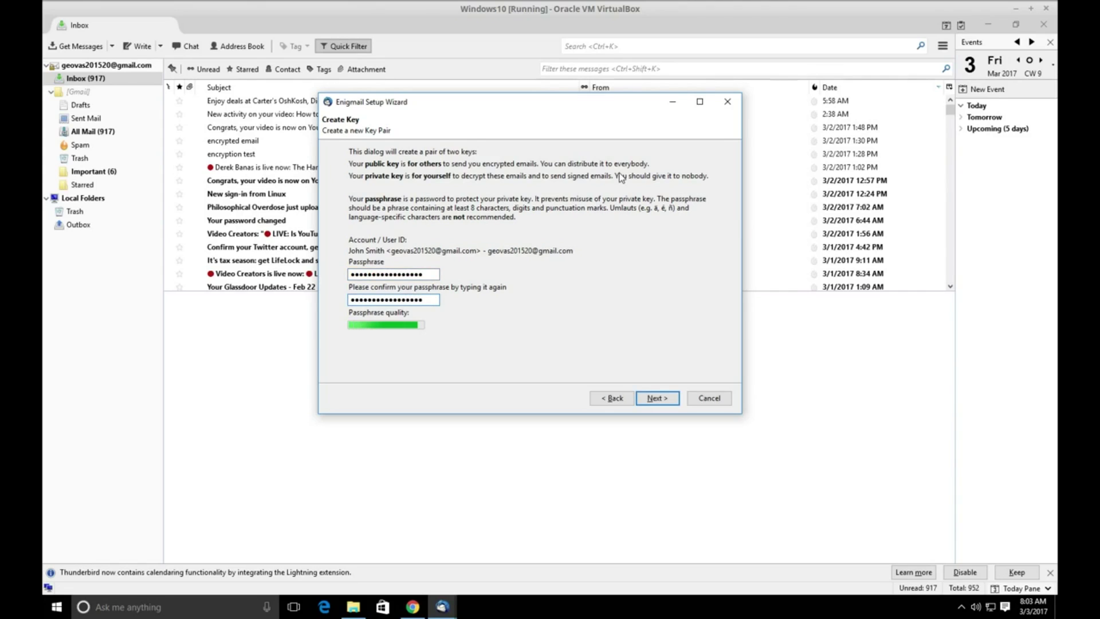
left_click(663, 398)
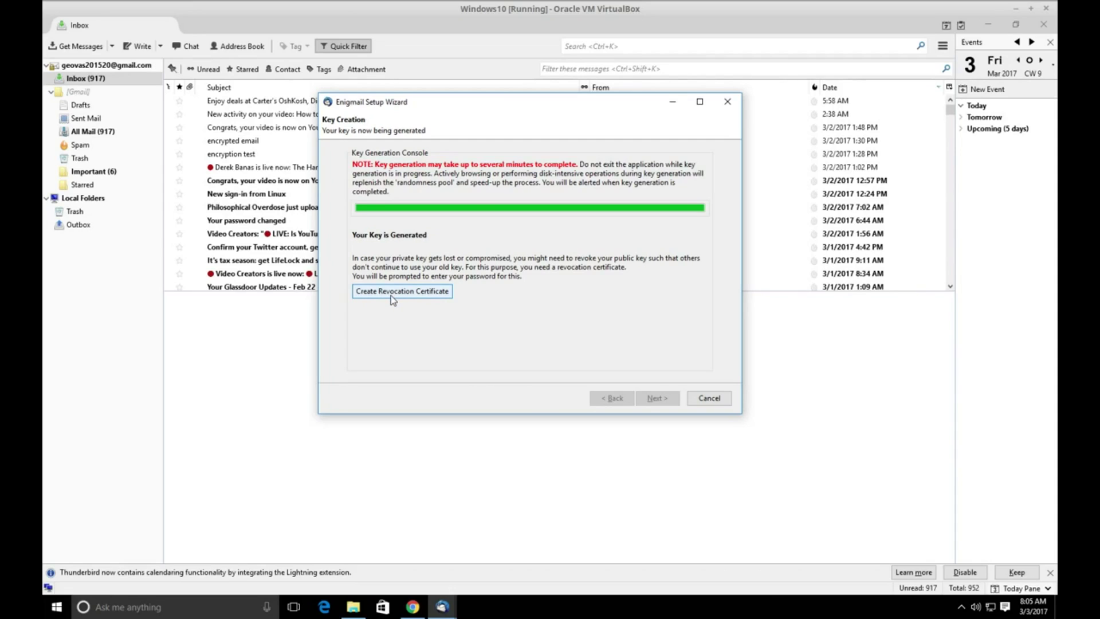
Unlock the new key with its passphrase and save its revocation certificate to Documents.
left_click(394, 294)
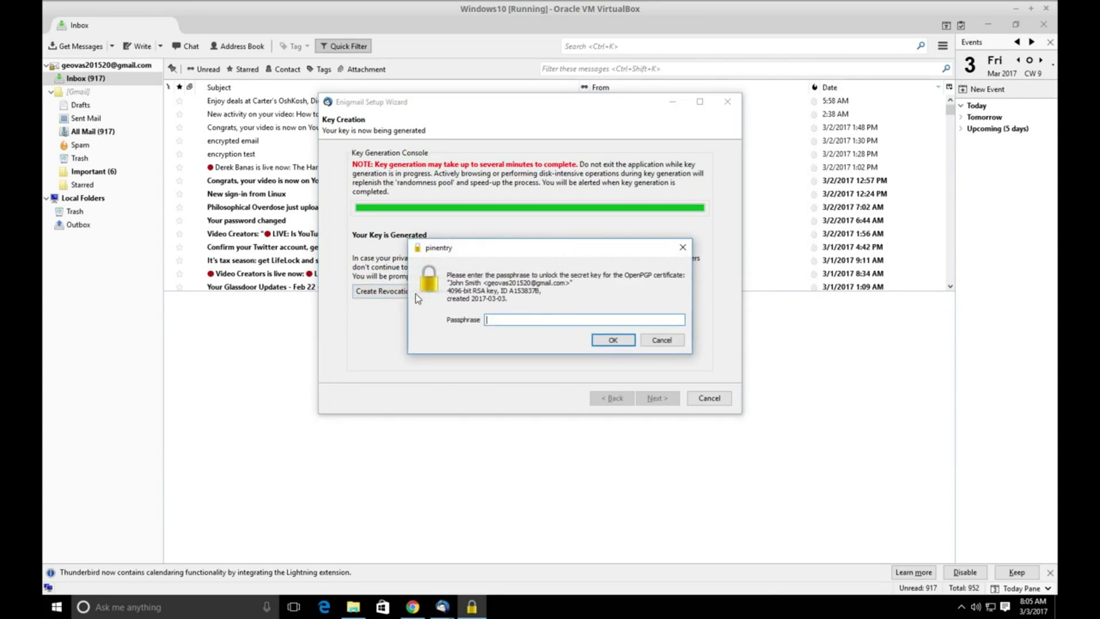
left_click(547, 318)
type("***")
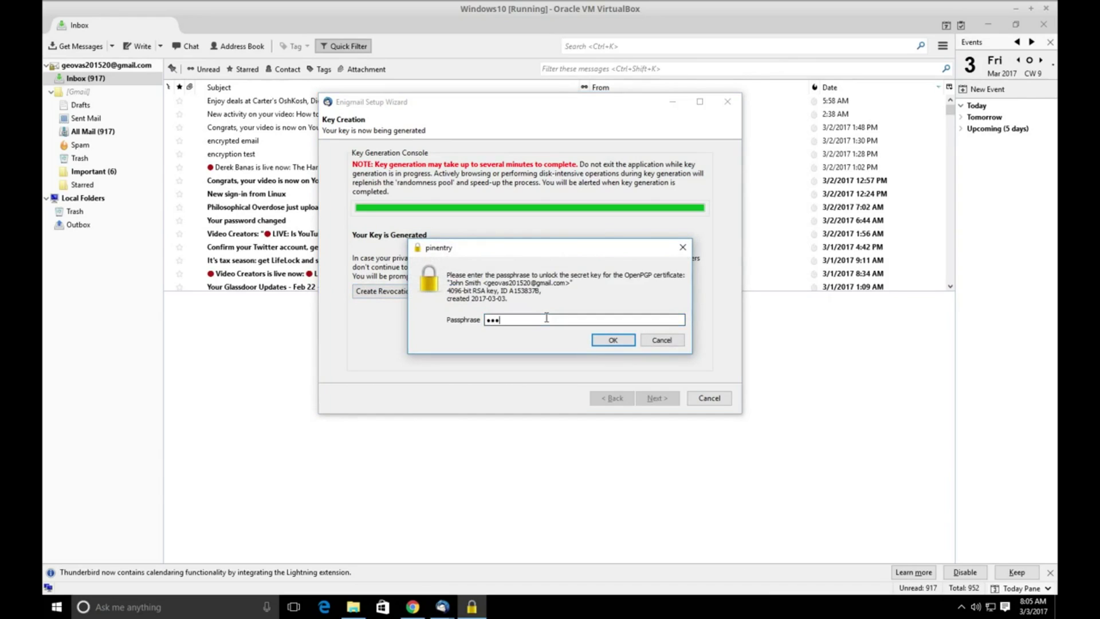
type("**************")
left_click(612, 341)
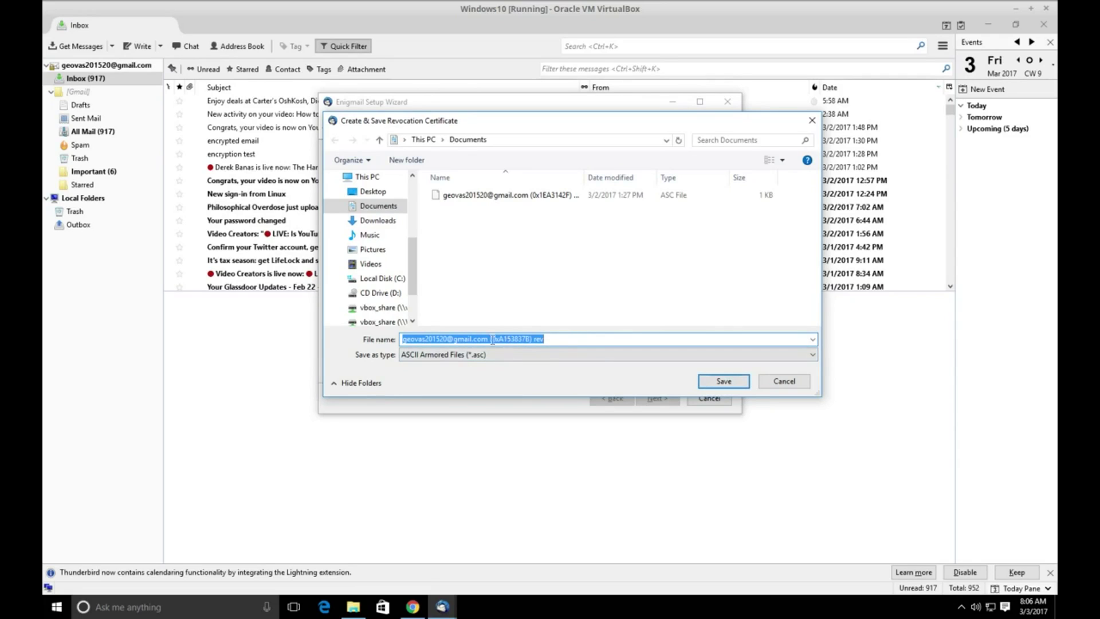
left_click(722, 382)
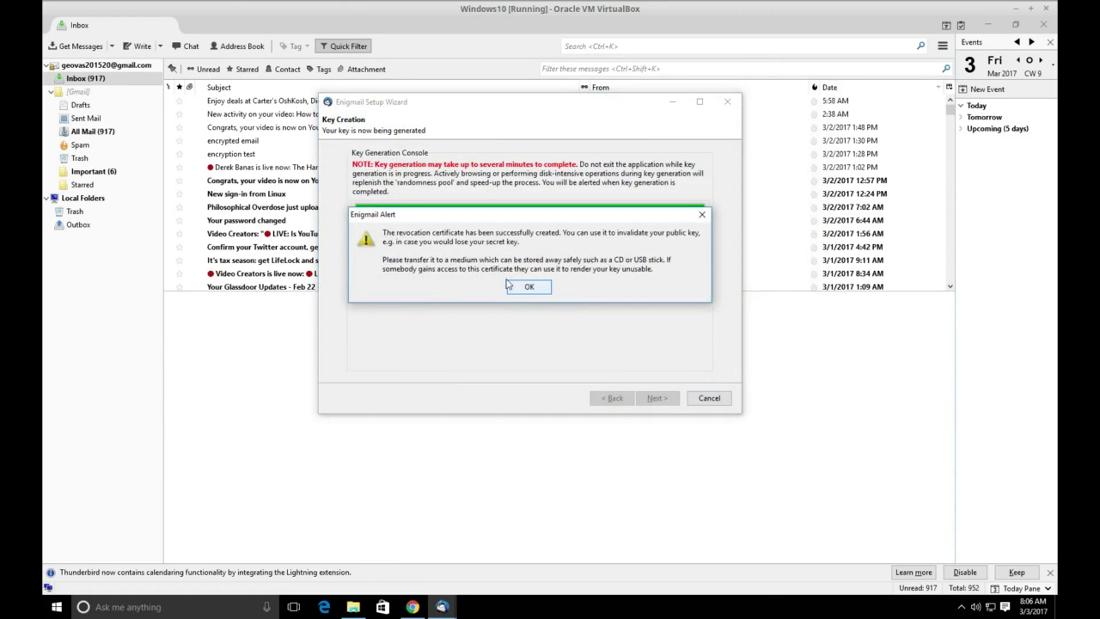
left_click(528, 288)
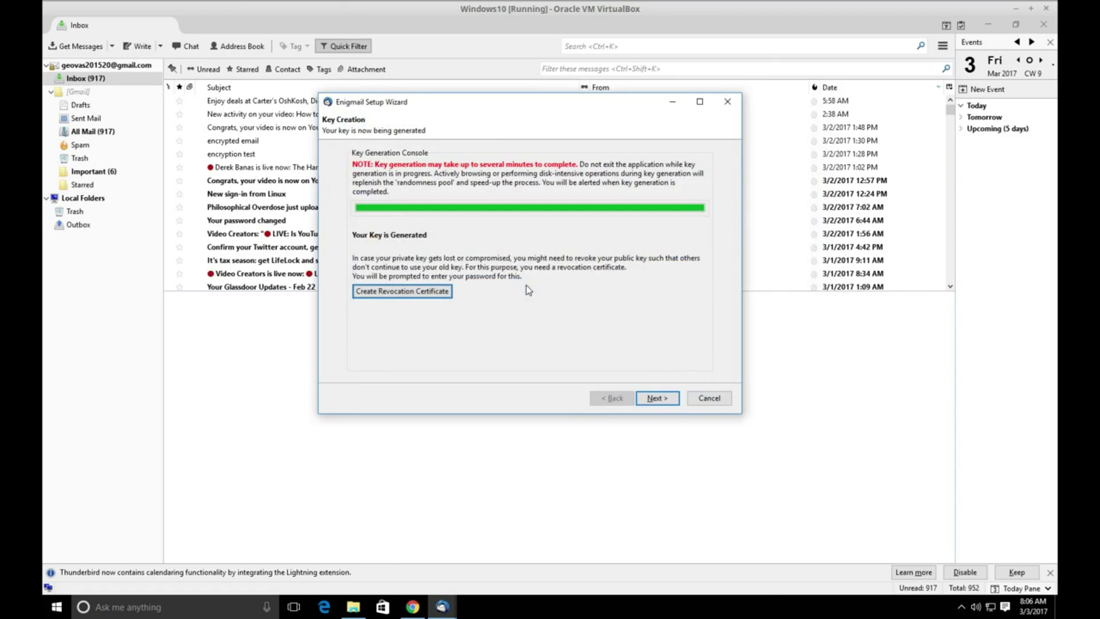
Finish the Enigmail setup wizard, open and close an empty message, and minimise Thunderbird.
left_click(658, 399)
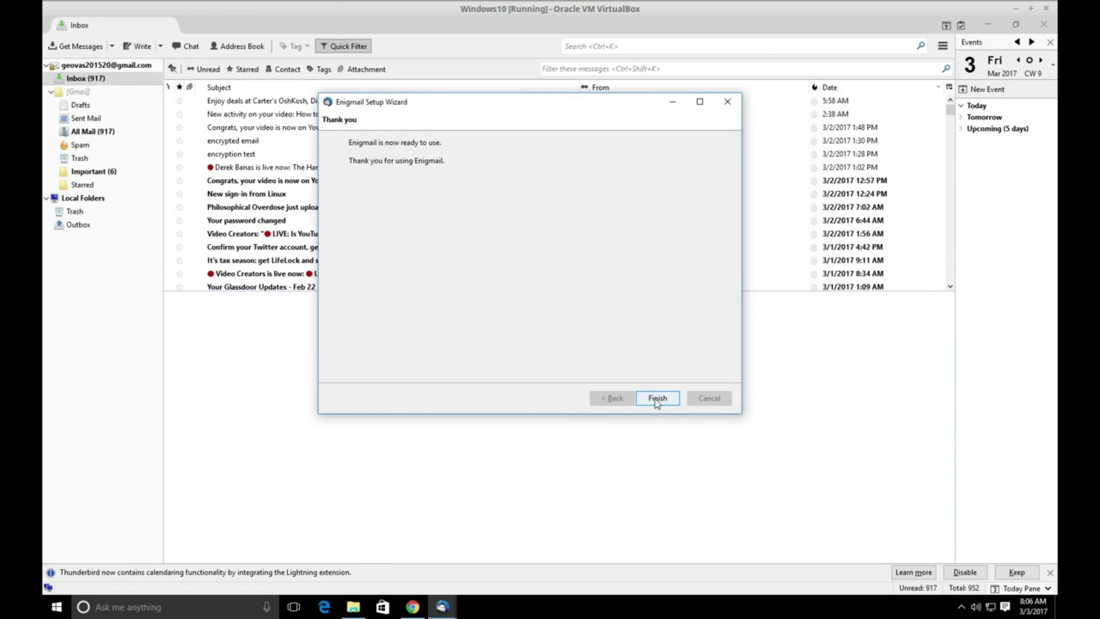
left_click(658, 399)
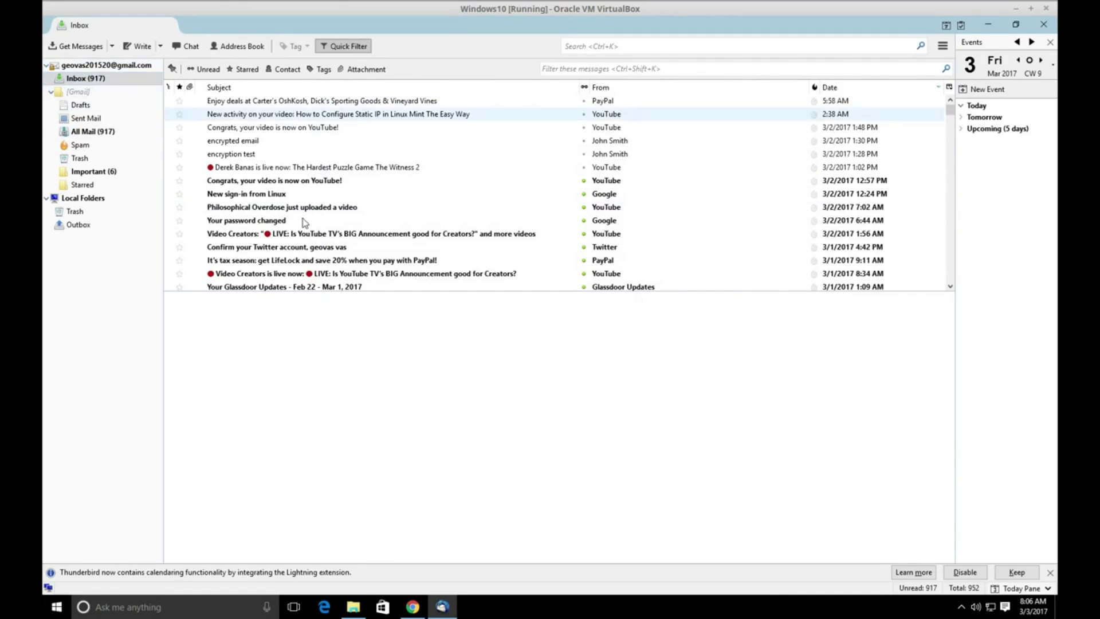
left_click(141, 47)
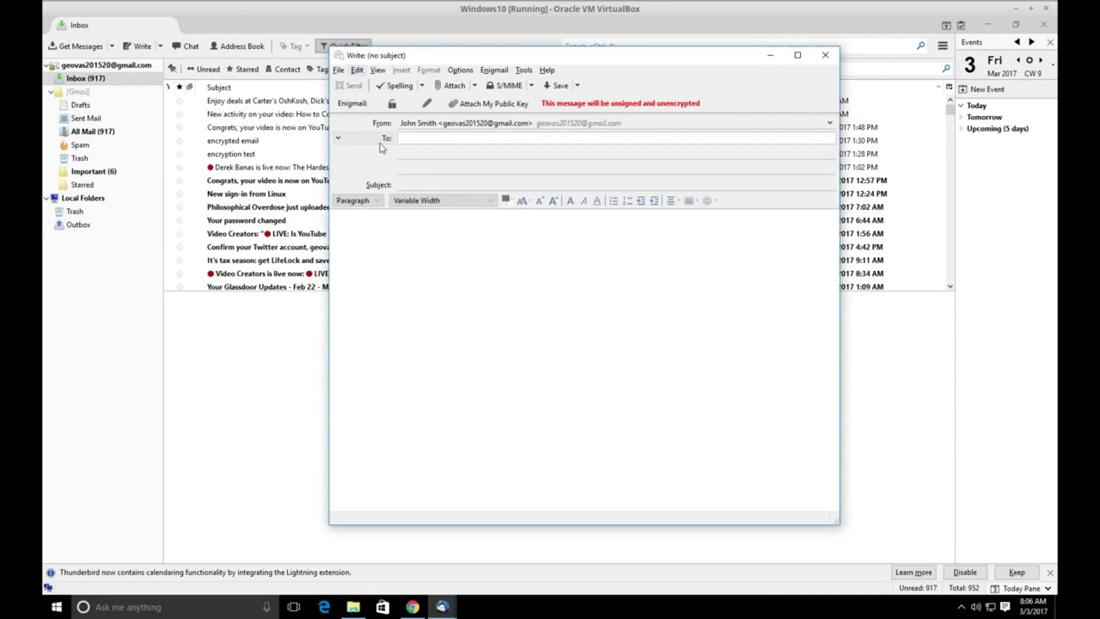
left_click(826, 55)
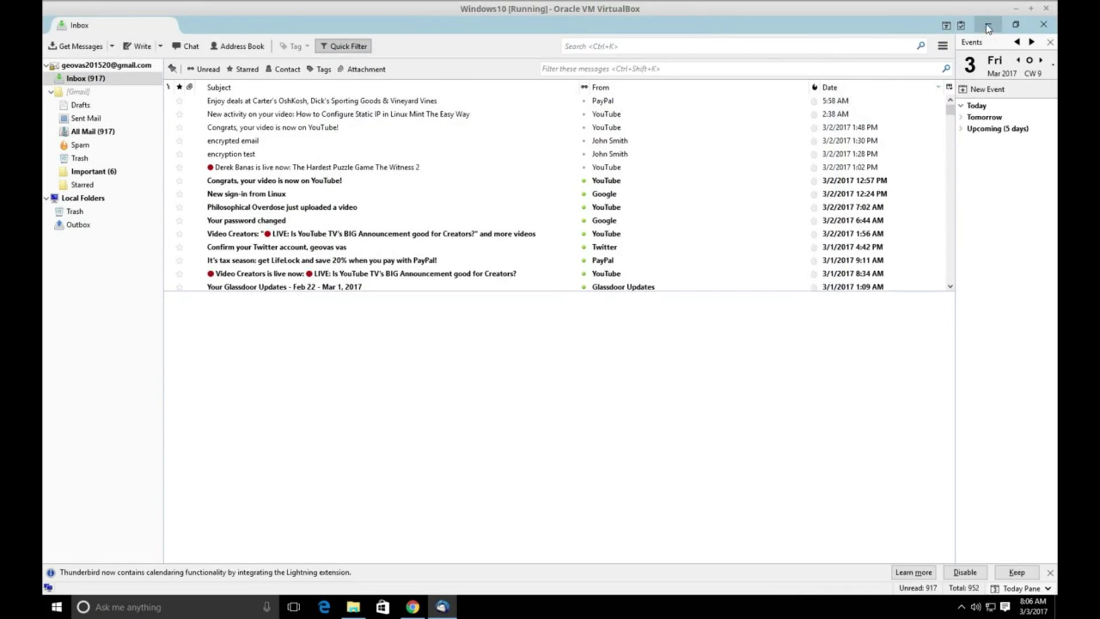
left_click(988, 27)
Confirm in Kleopatra the second certificate valid 2017-03-03 to 2022-03-02, then return to Thunderbird.
double_click(66, 232)
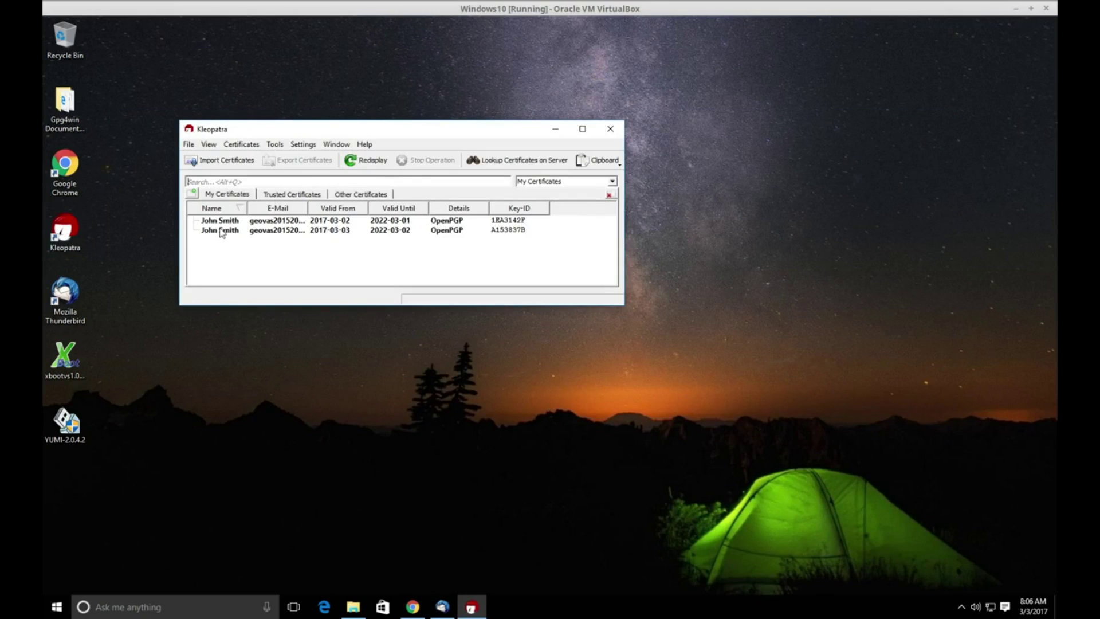
mouse_move(221, 232)
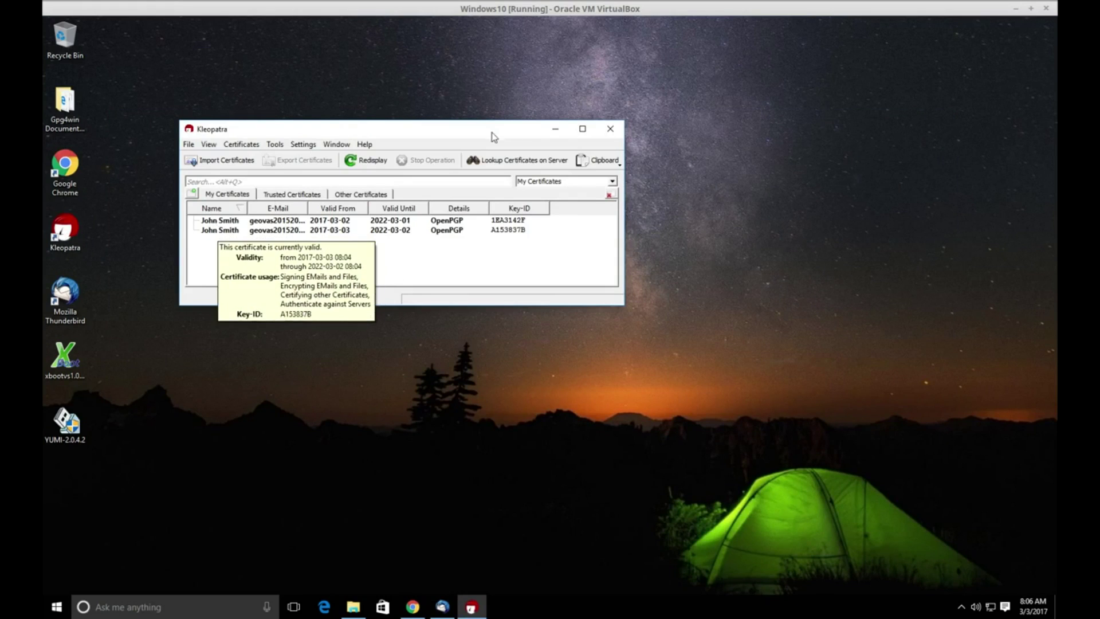
left_click(555, 128)
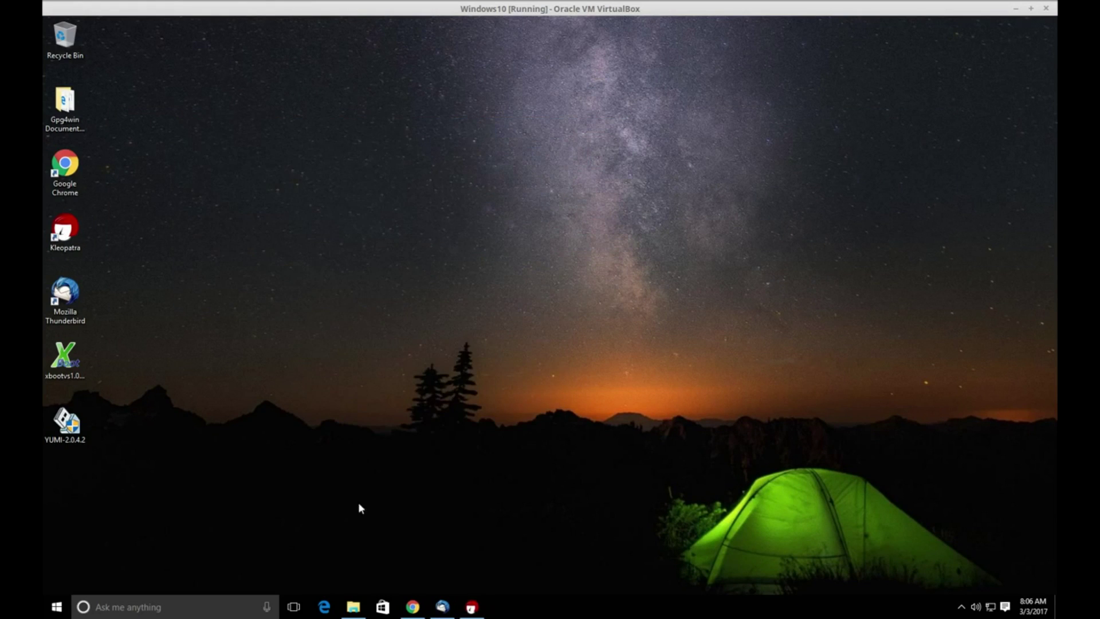
left_click(441, 608)
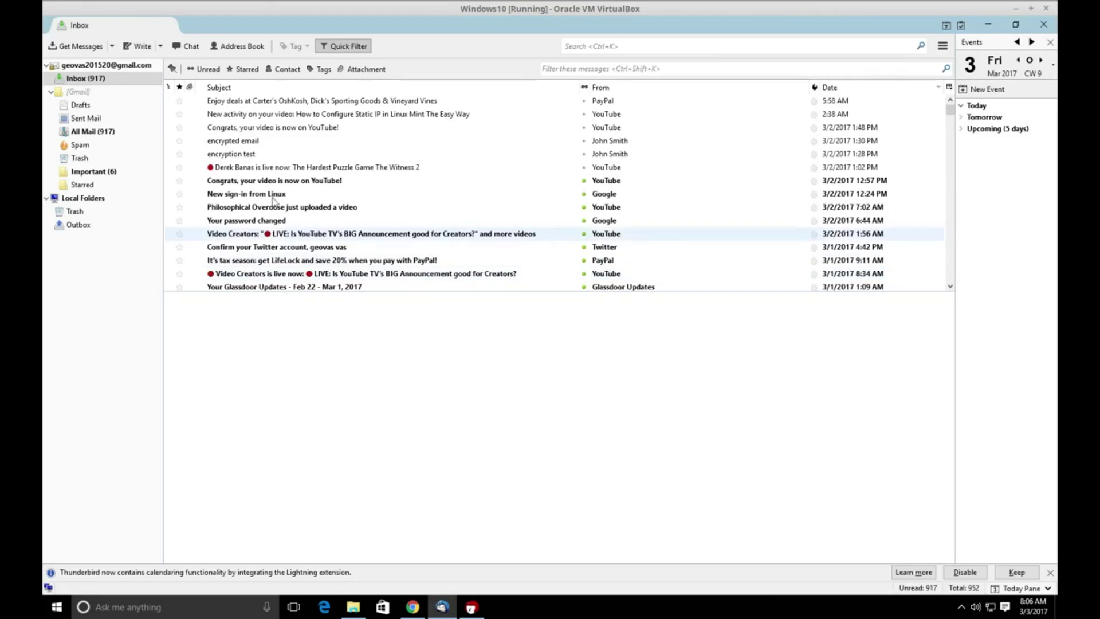
Write a message to your own address, subject 'encrypted mail', body 'hello world!...', and open its Enigmail settings.
left_click(137, 46)
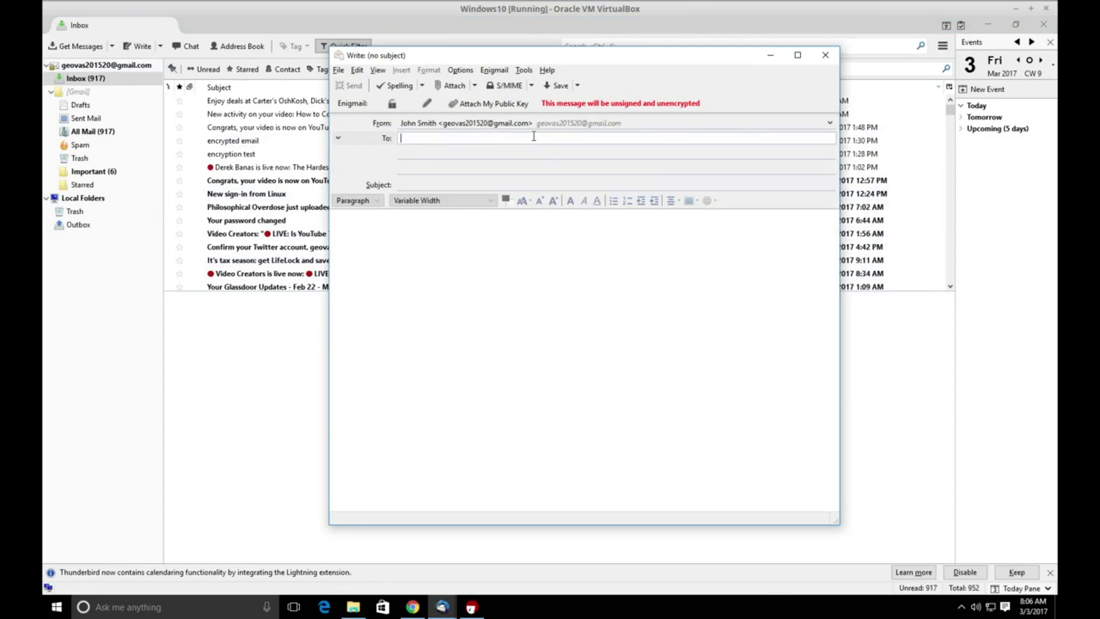
key("Tab")
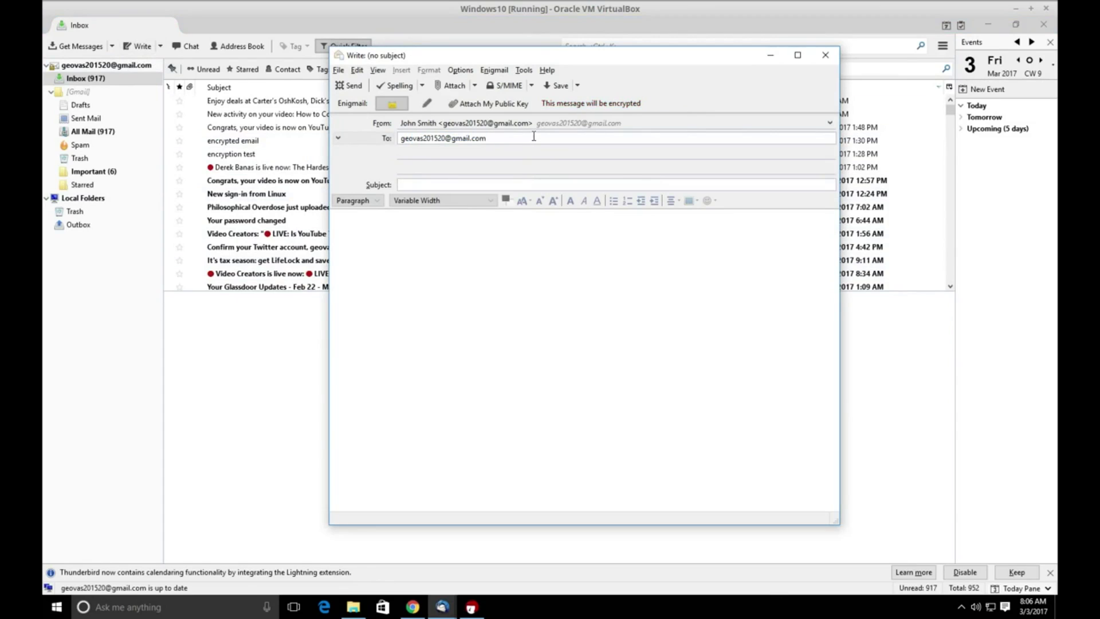
type("encrypted mail")
key("Tab")
type("hello")
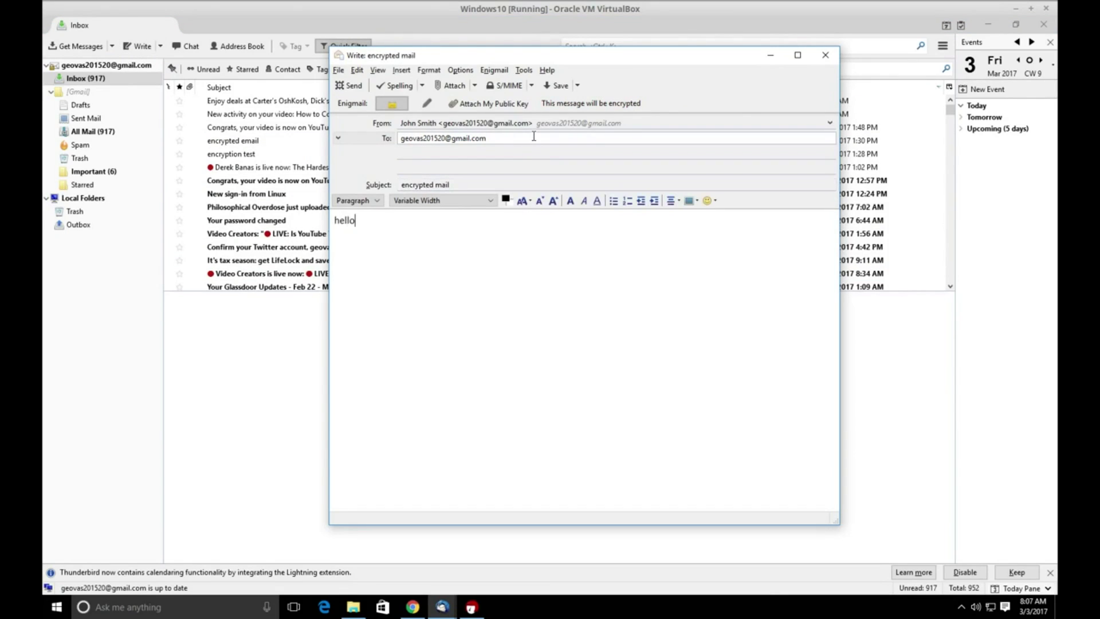
type(" world!...")
left_click(600, 107)
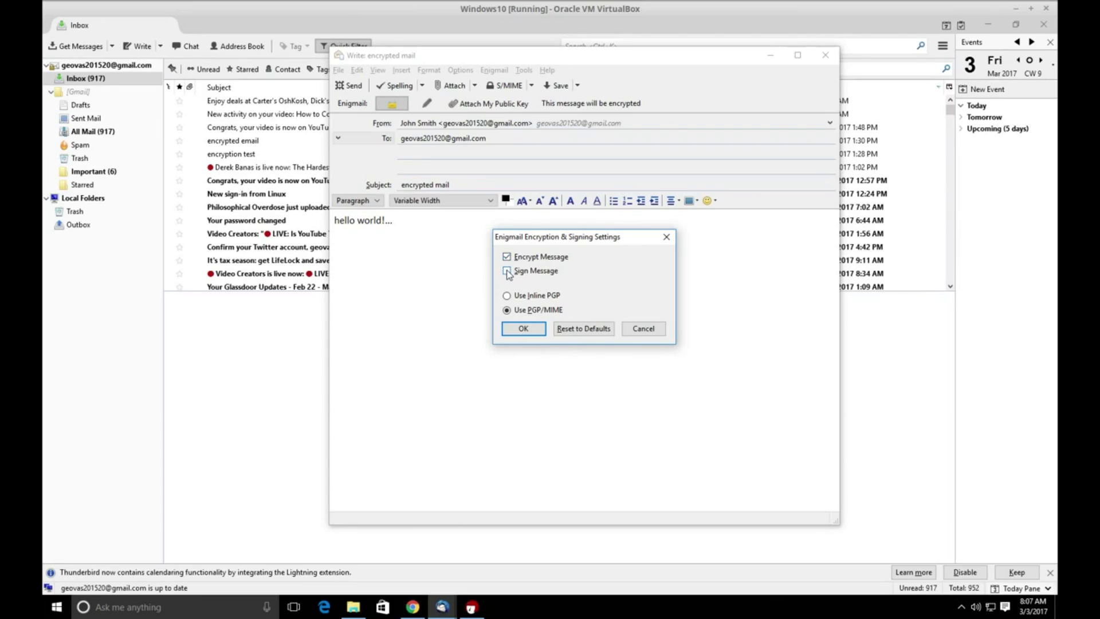
Turn on Sign Message alongside PGP/MIME encryption and confirm the settings.
left_click(507, 272)
left_click(507, 271)
left_click(507, 271)
left_click_drag(606, 241, 593, 274)
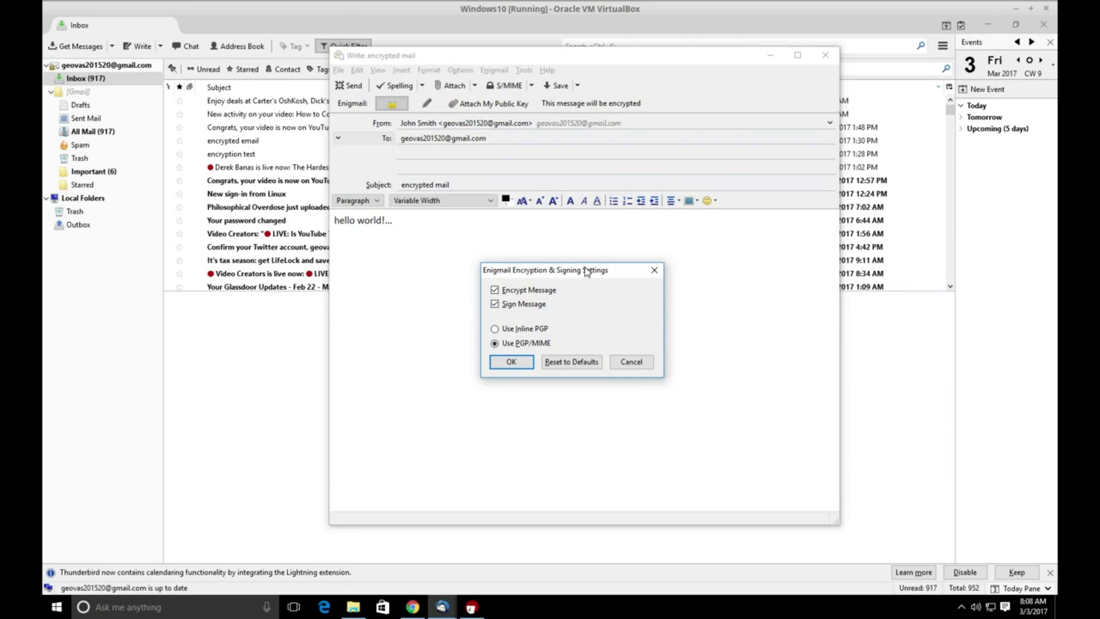
left_click(511, 363)
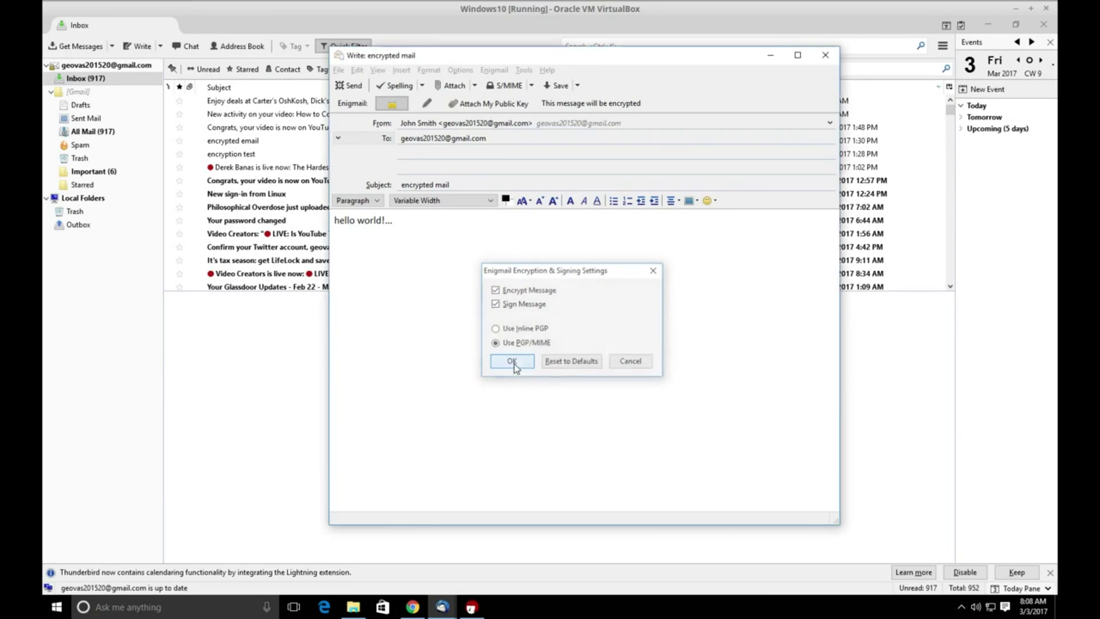
Send the signed, encrypted message and open the received 'encrypted mail' in the Inbox.
left_click(354, 86)
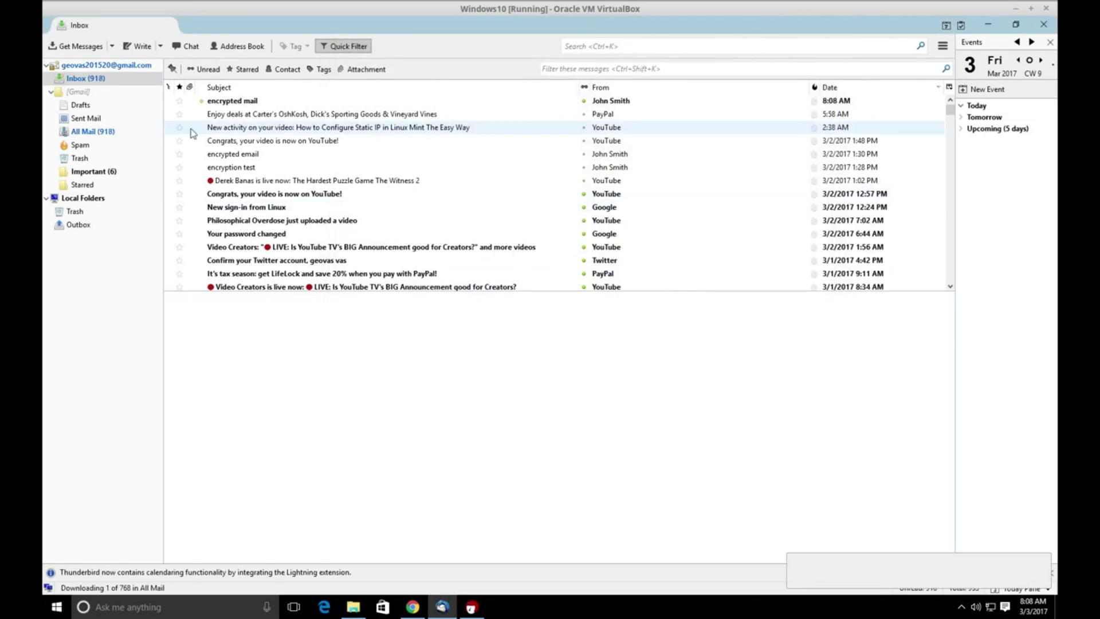
left_click(247, 101)
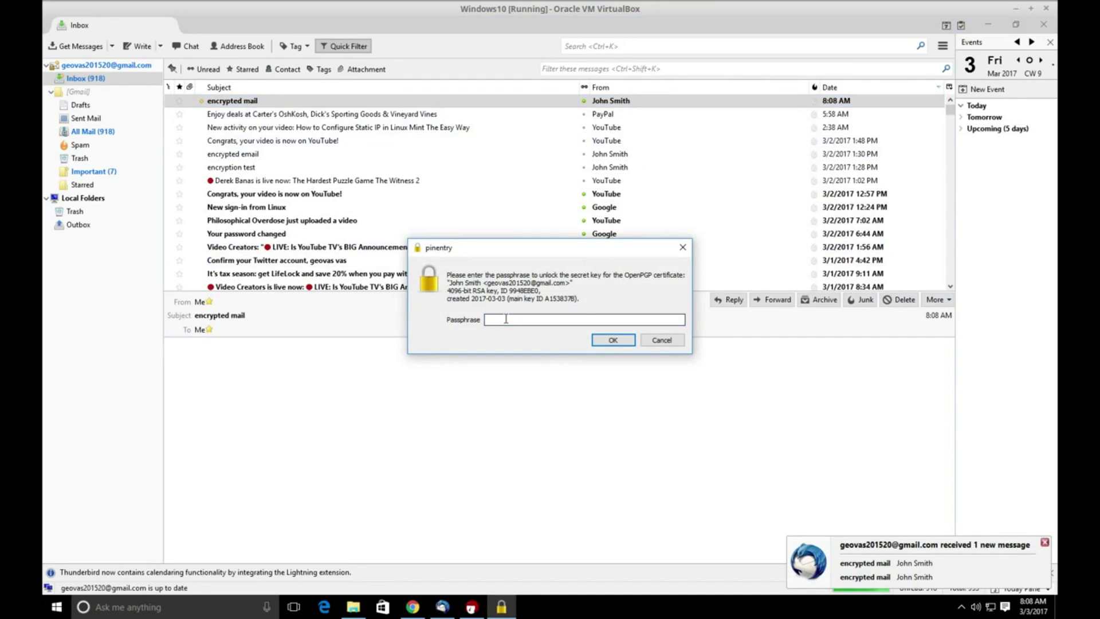
Enter the key's passphrase in pinentry to decrypt the message.
type("****")
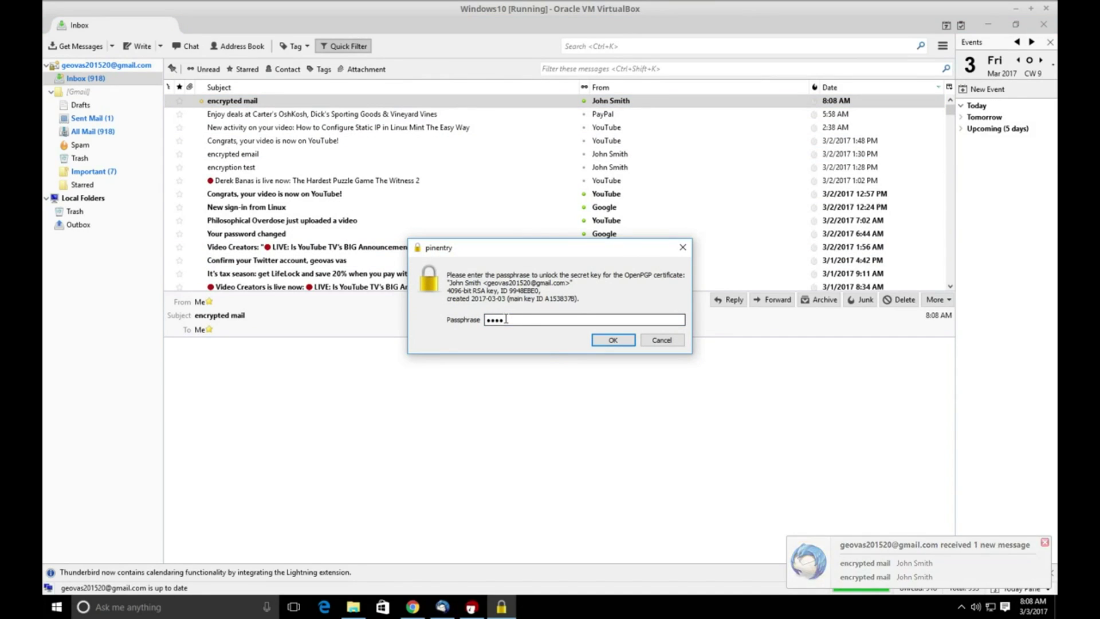
type("*****")
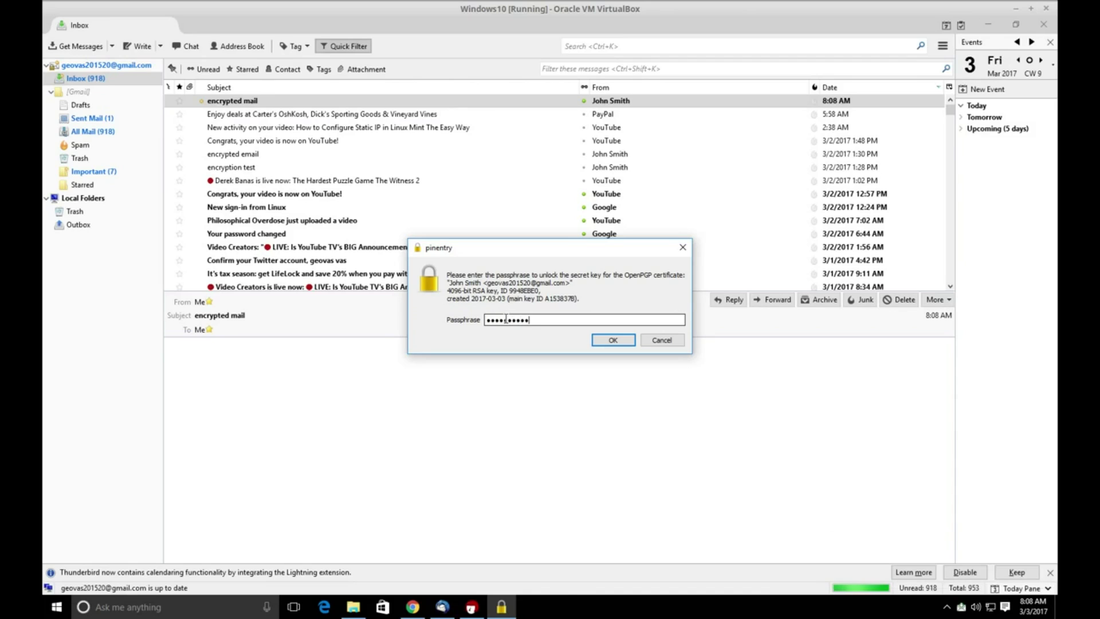
type("******")
key("Return")
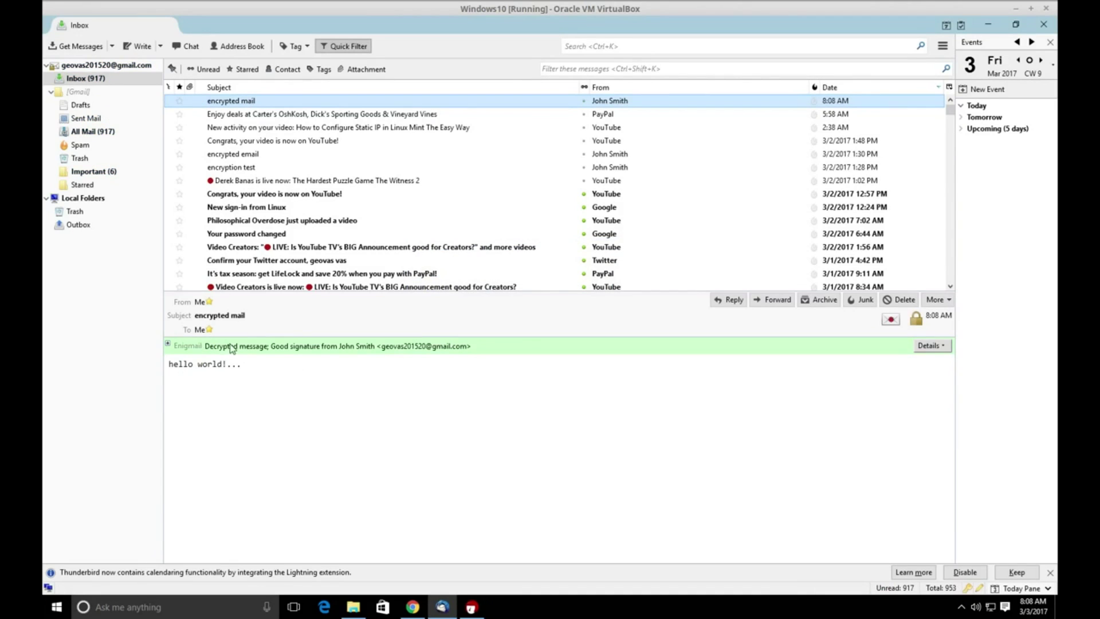
Expand the green Enigmail bar to show the signing key ID and signing time 3/3/2017 8:08 AM.
left_click(168, 345)
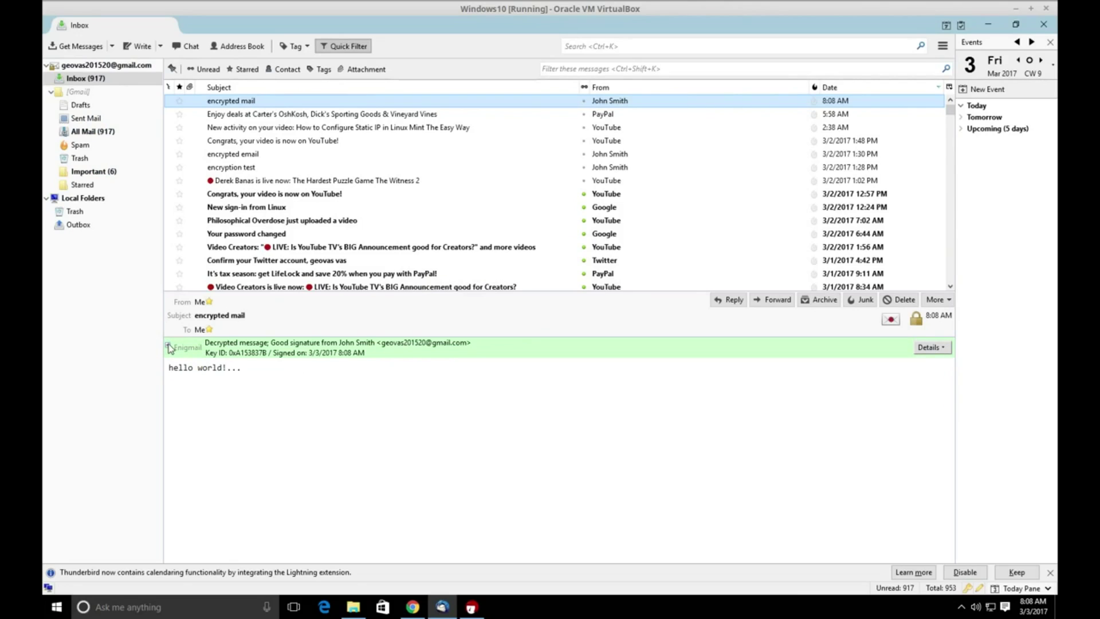